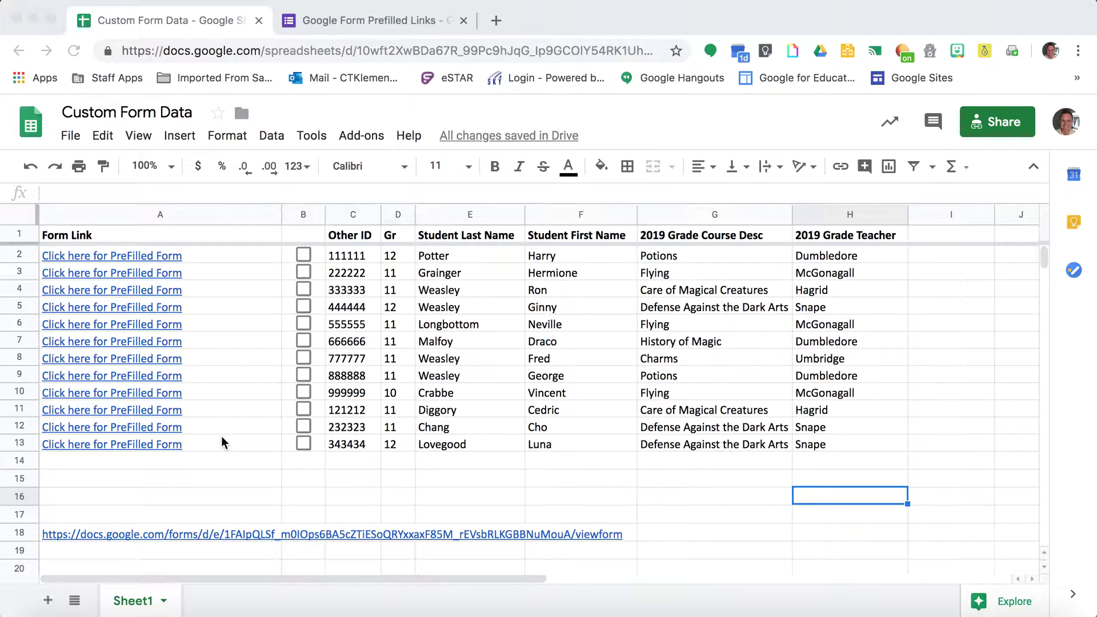
Open the plain form link in row 18 to view the blank form, then close it
left_click(148, 537)
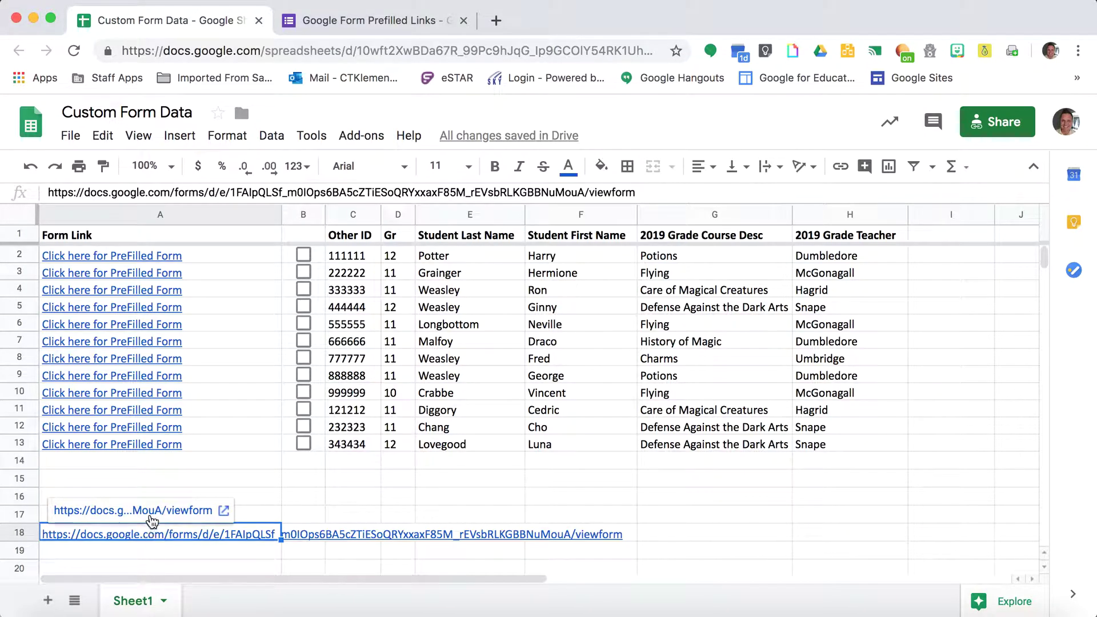
left_click(150, 513)
scroll(430, 416, "down", 6)
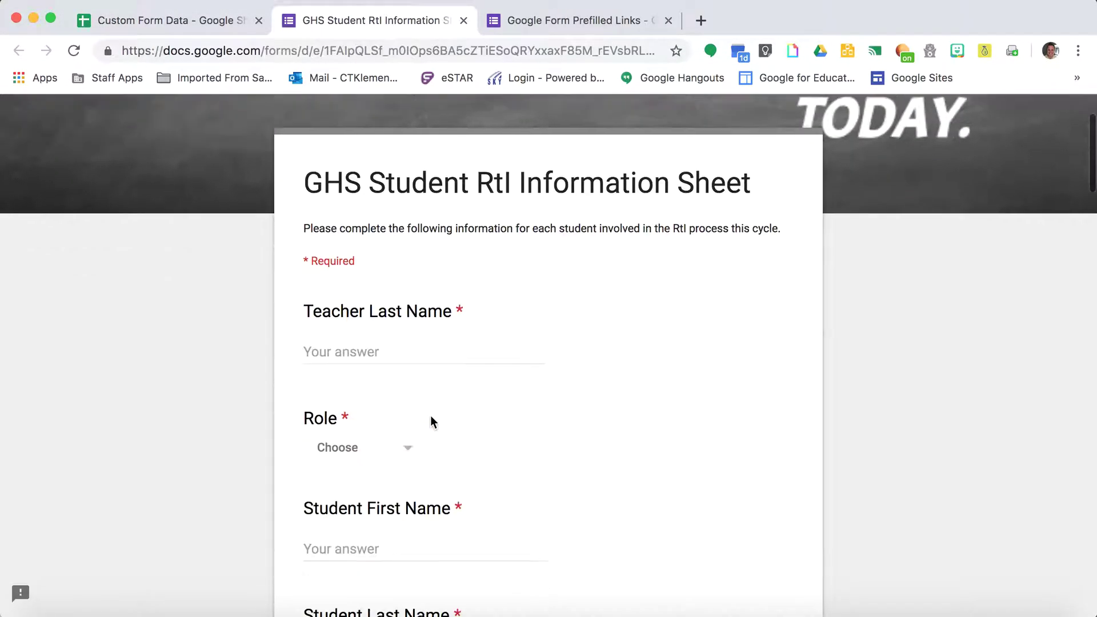
scroll(430, 421, "down", 15)
scroll(430, 421, "up", 20)
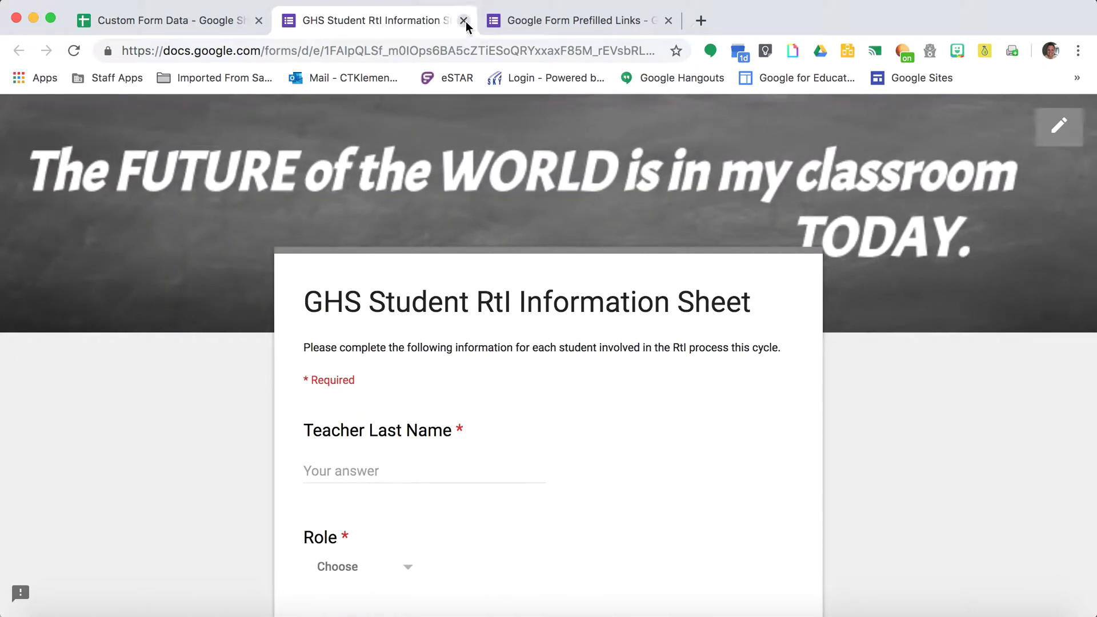
left_click(464, 20)
Open row 2's pre-filled form link and scroll through the student's pre-filled details
mouse_move(251, 528)
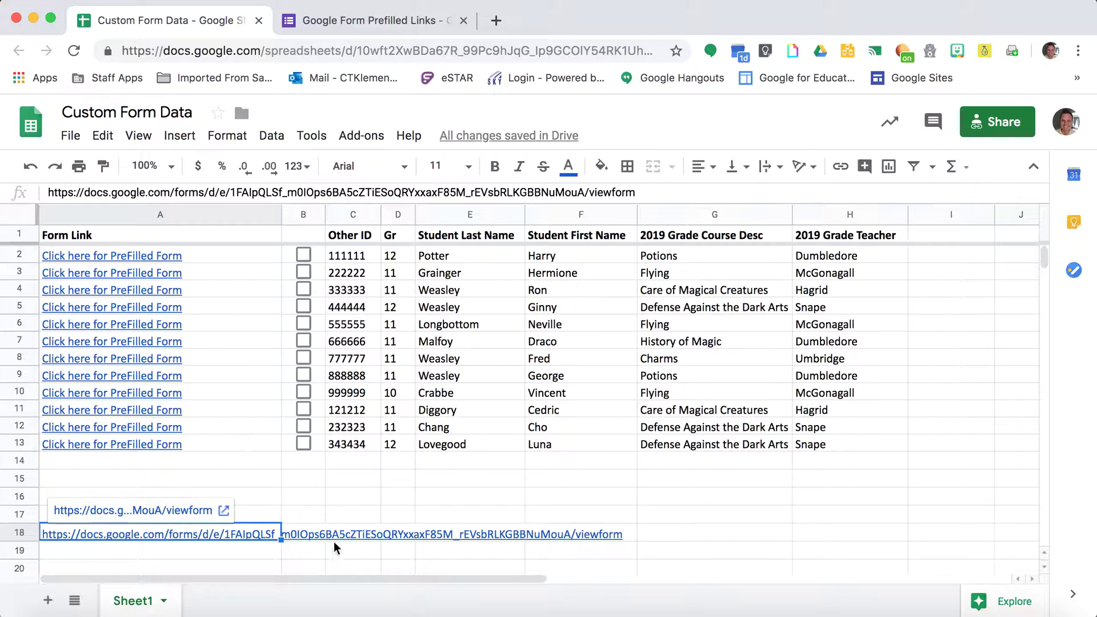
left_click(139, 256)
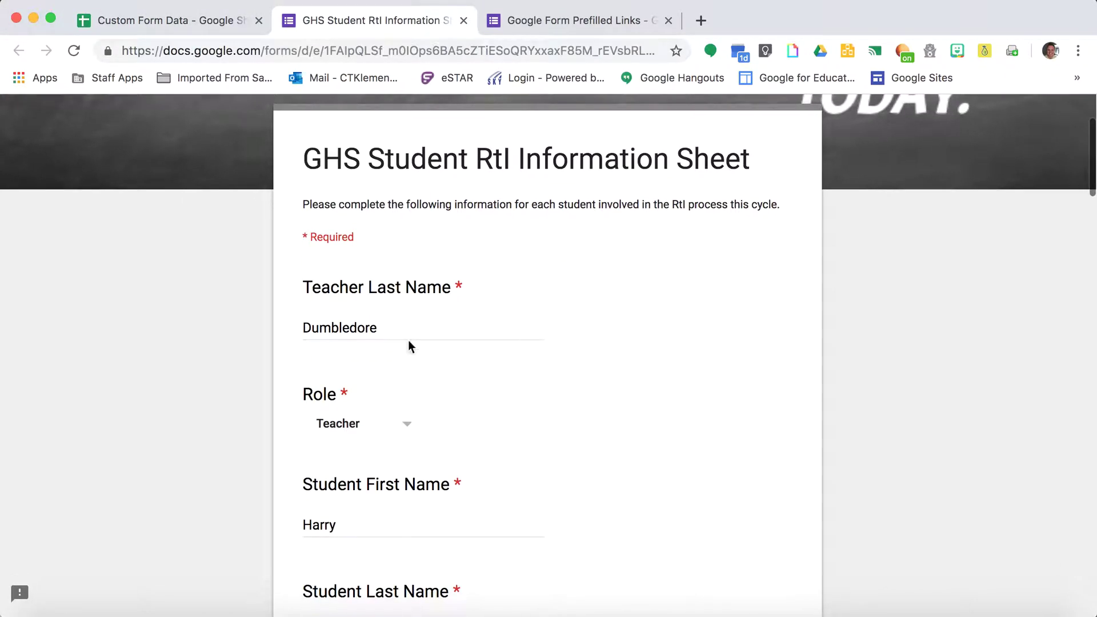
scroll(319, 374, "down", 3)
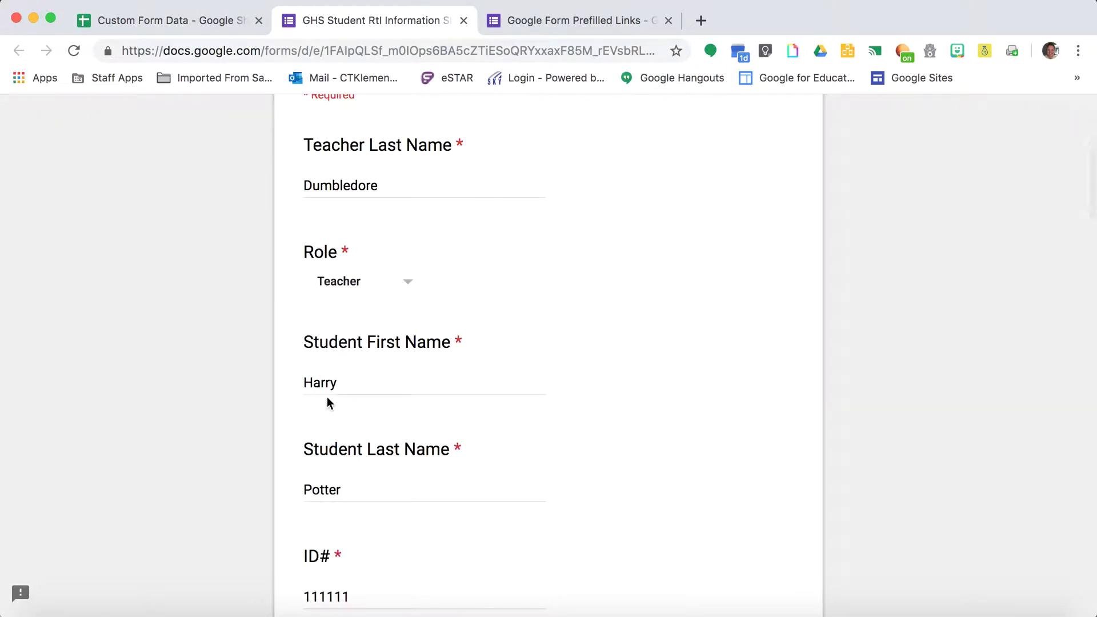
scroll(325, 400, "down", 3)
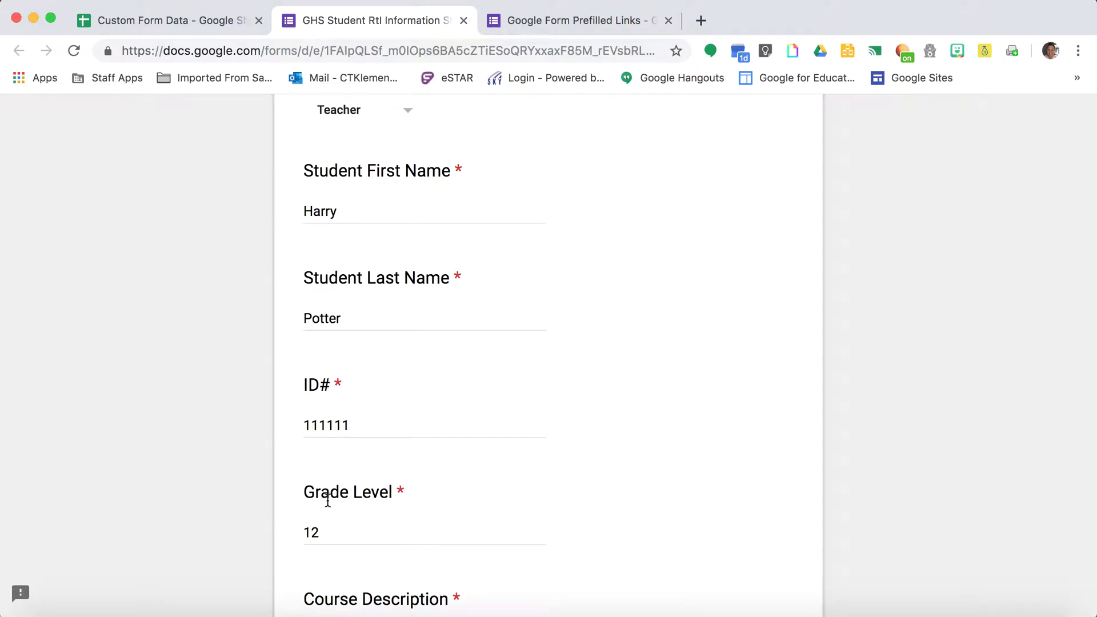
scroll(357, 485, "down", 3)
scroll(357, 484, "down", 20)
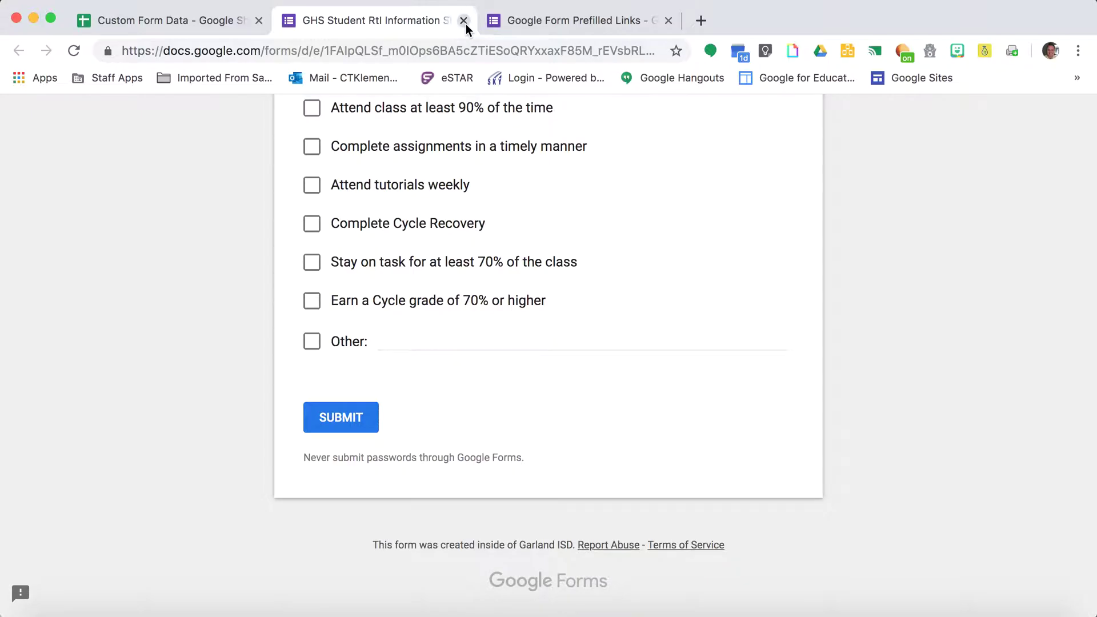
Close the first student's form tab to return to the Custom Form Data sheet
left_click(463, 21)
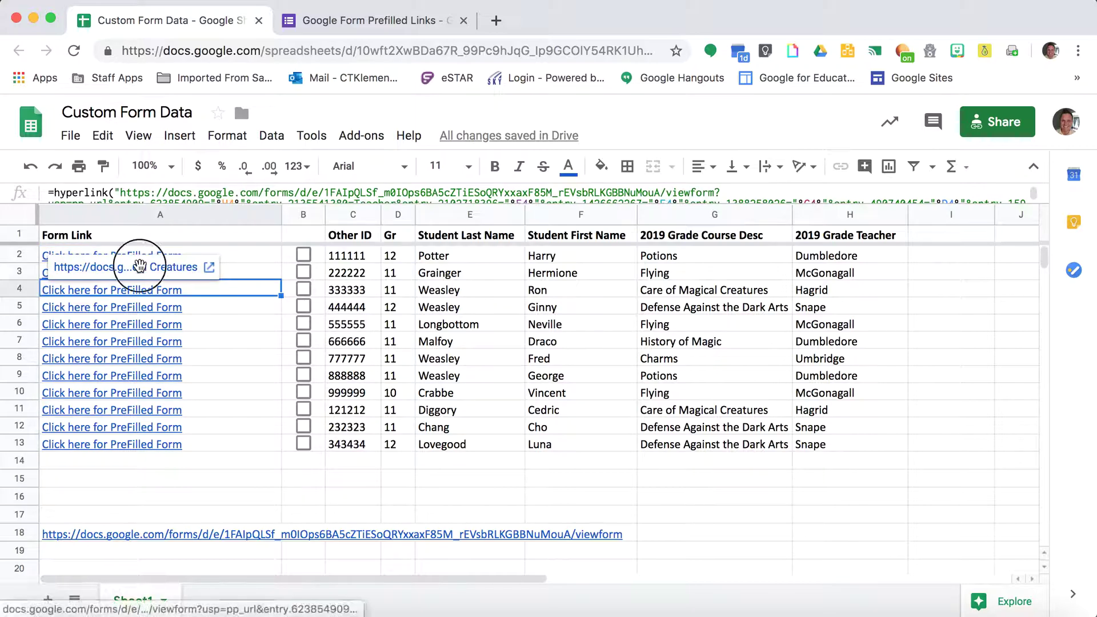
Review row 4's form pre-filled with ID 333333, grade 11 and Care of Magical Creatures, then close it
left_click(123, 264)
scroll(403, 338, "down", 5)
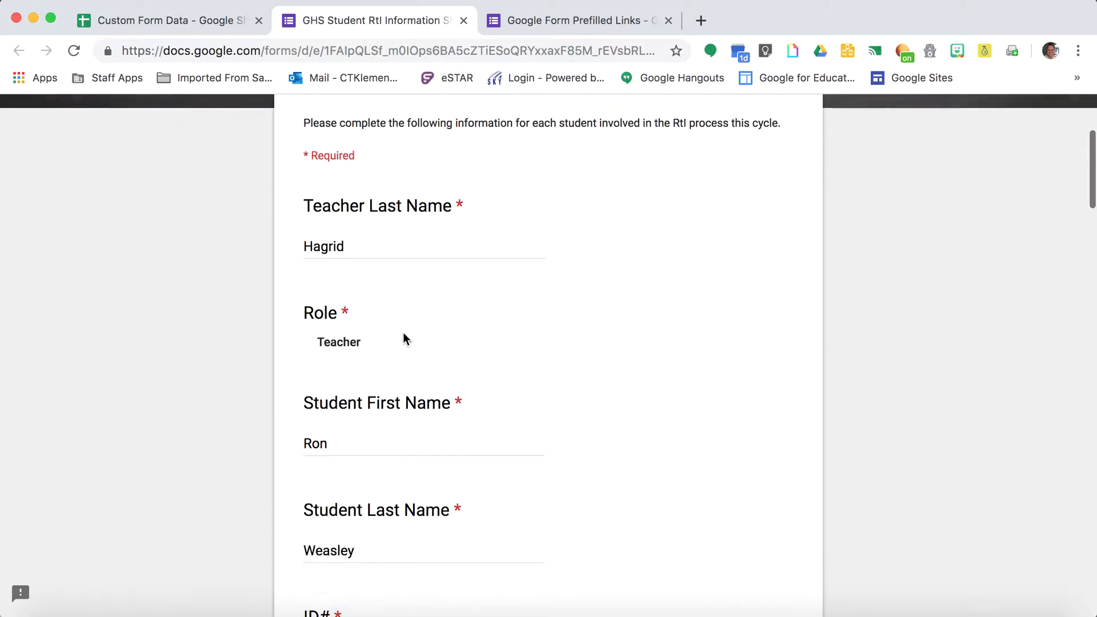
scroll(350, 540, "down", 3)
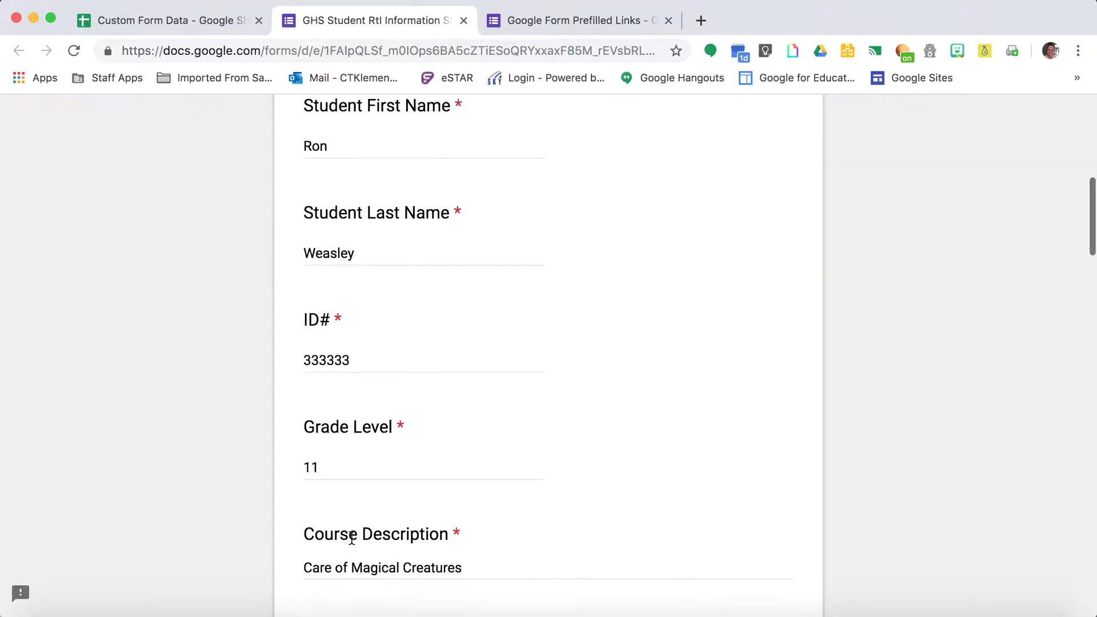
scroll(351, 506, "down", 13)
scroll(351, 509, "up", 8)
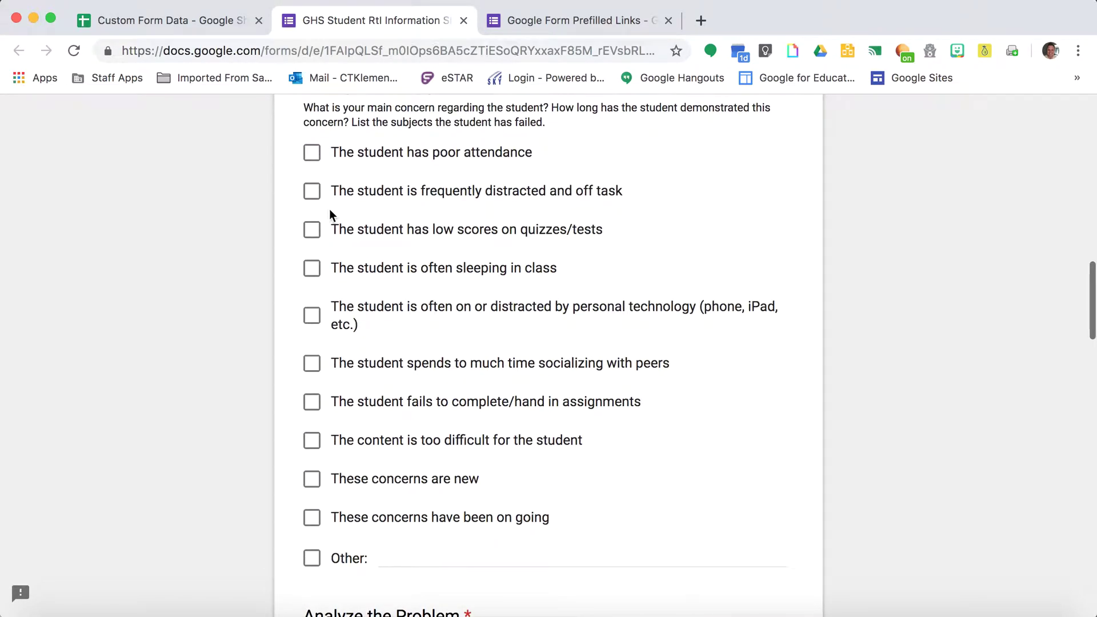
scroll(332, 217, "down", 2)
scroll(351, 396, "down", 2)
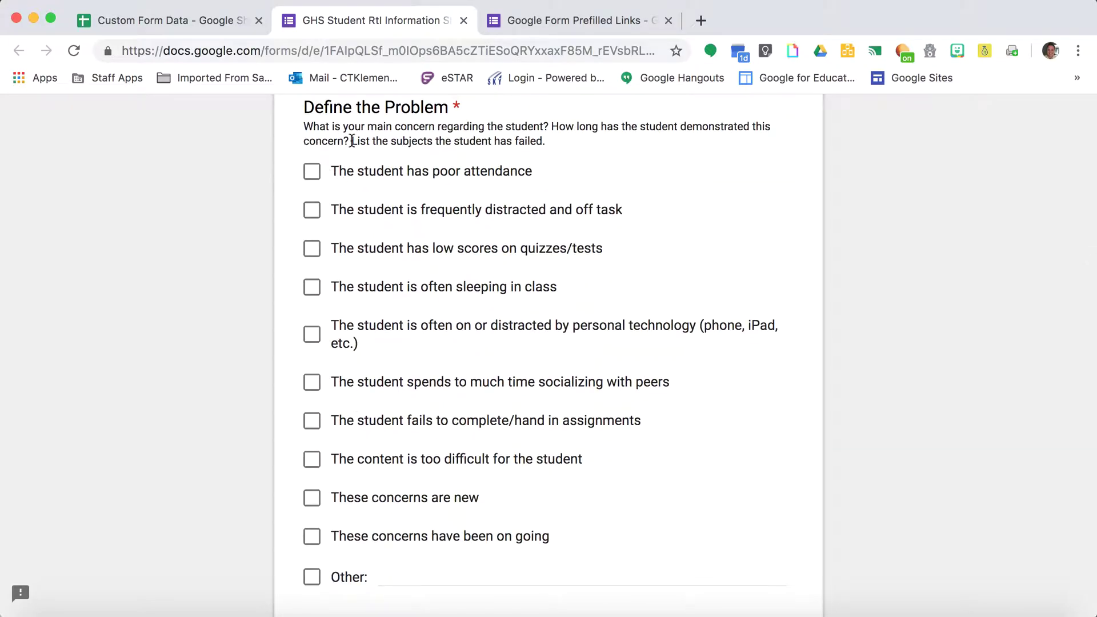
scroll(324, 269, "down", 2)
scroll(320, 365, "down", 4)
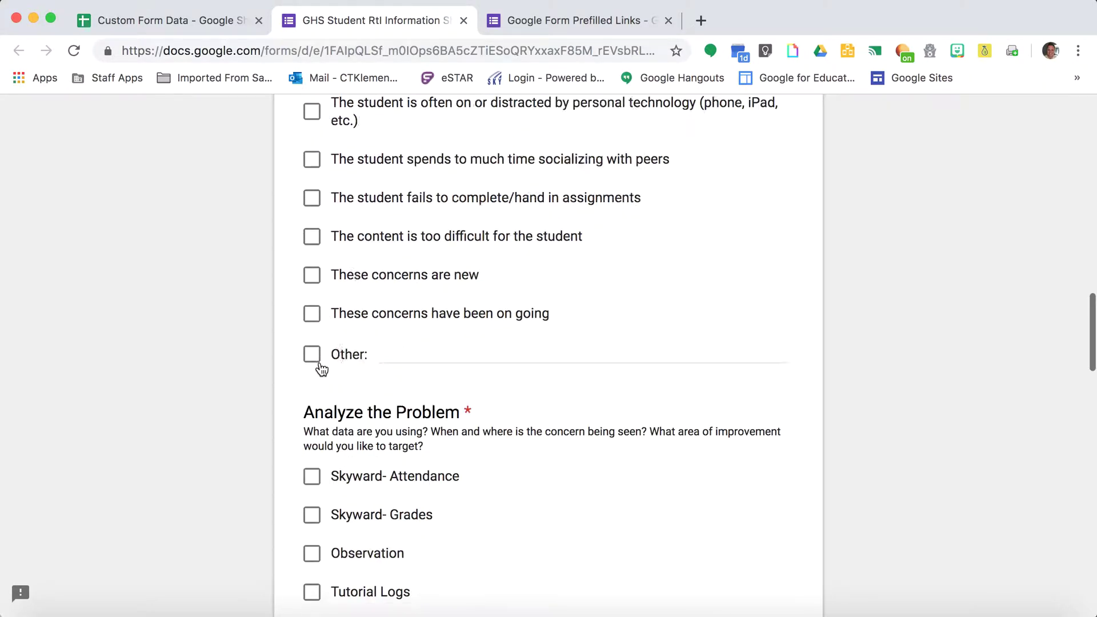
scroll(335, 492, "down", 5)
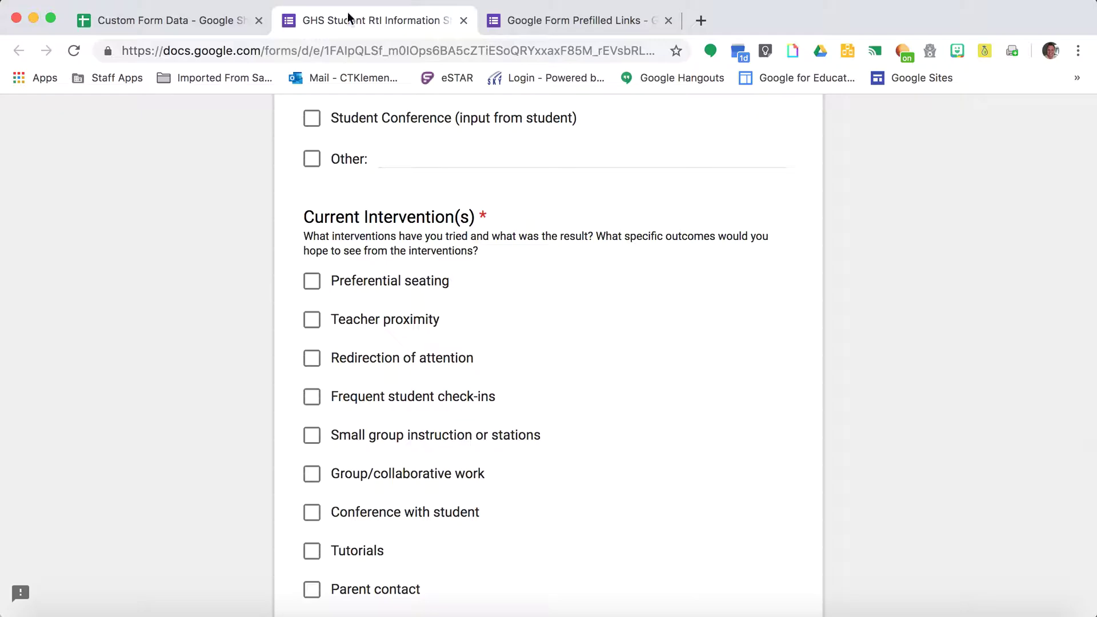
left_click(463, 20)
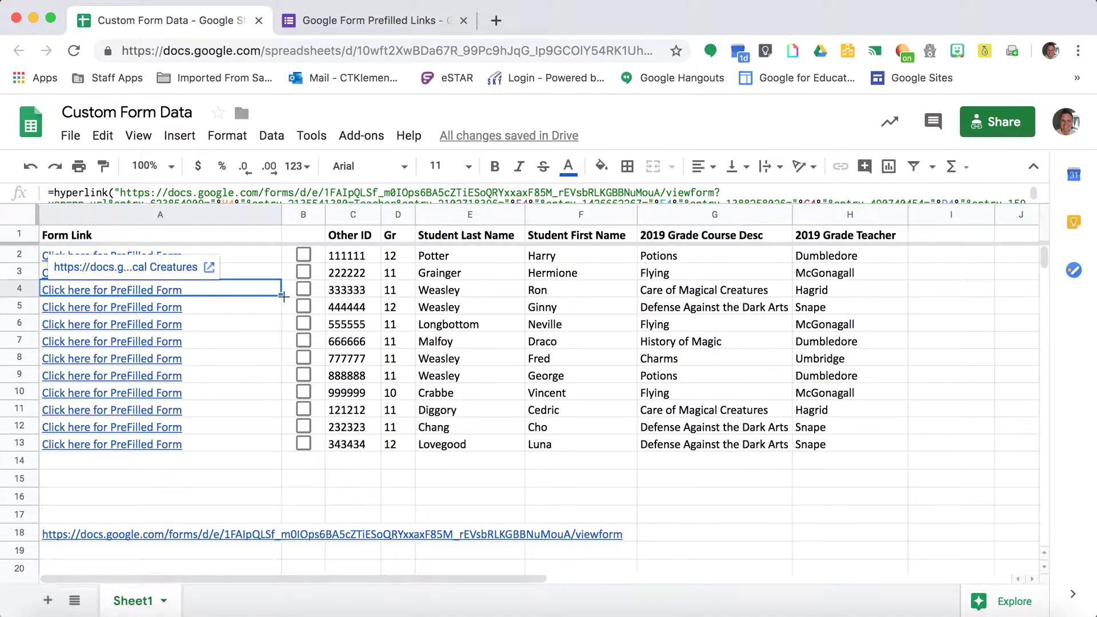
left_click(347, 290)
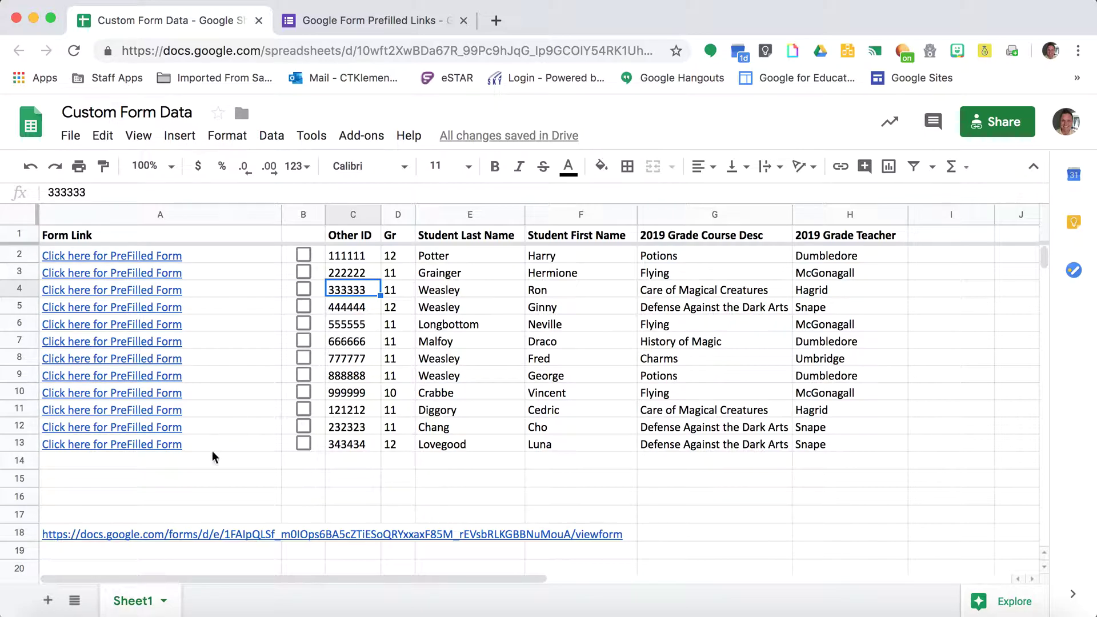
Switch to the RtI form editor and bring up its empty Get pre-filled link page
left_click(352, 23)
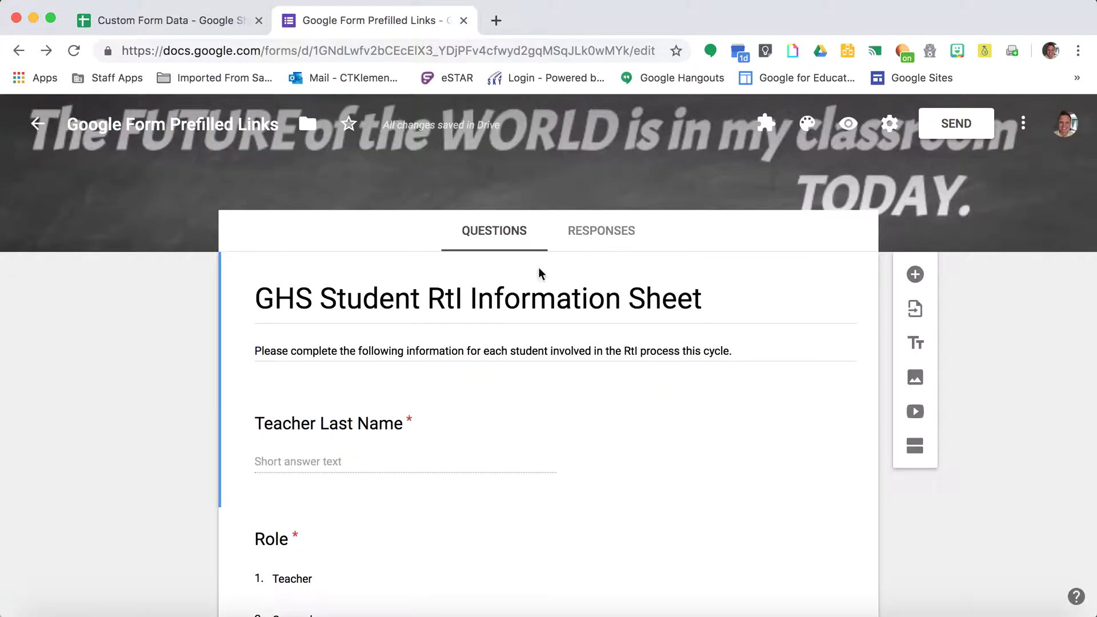
left_click(1023, 123)
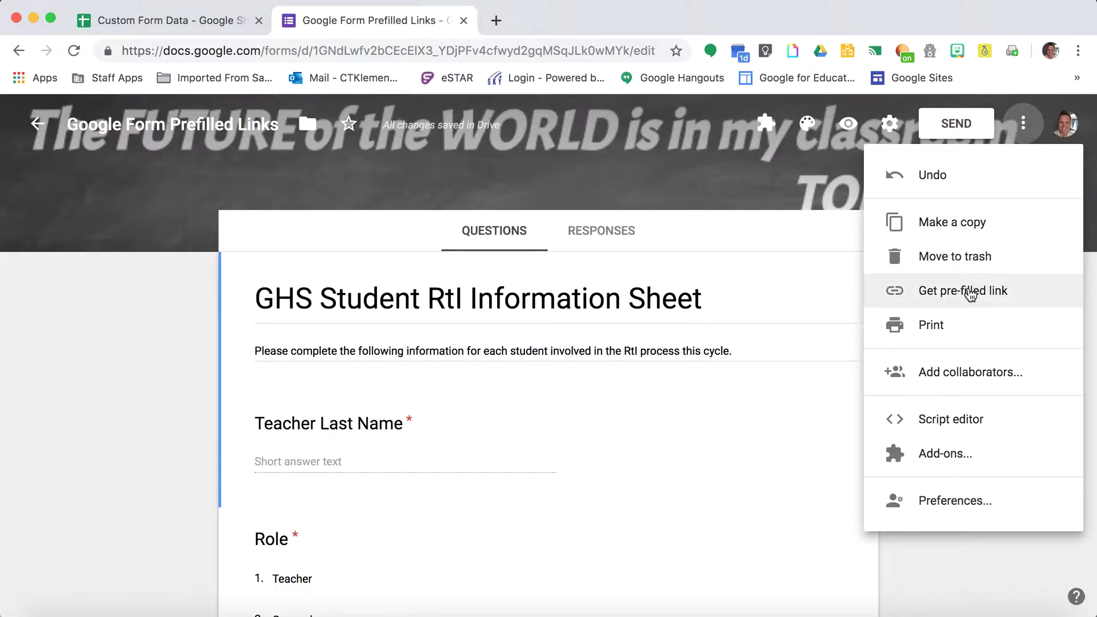
left_click(957, 296)
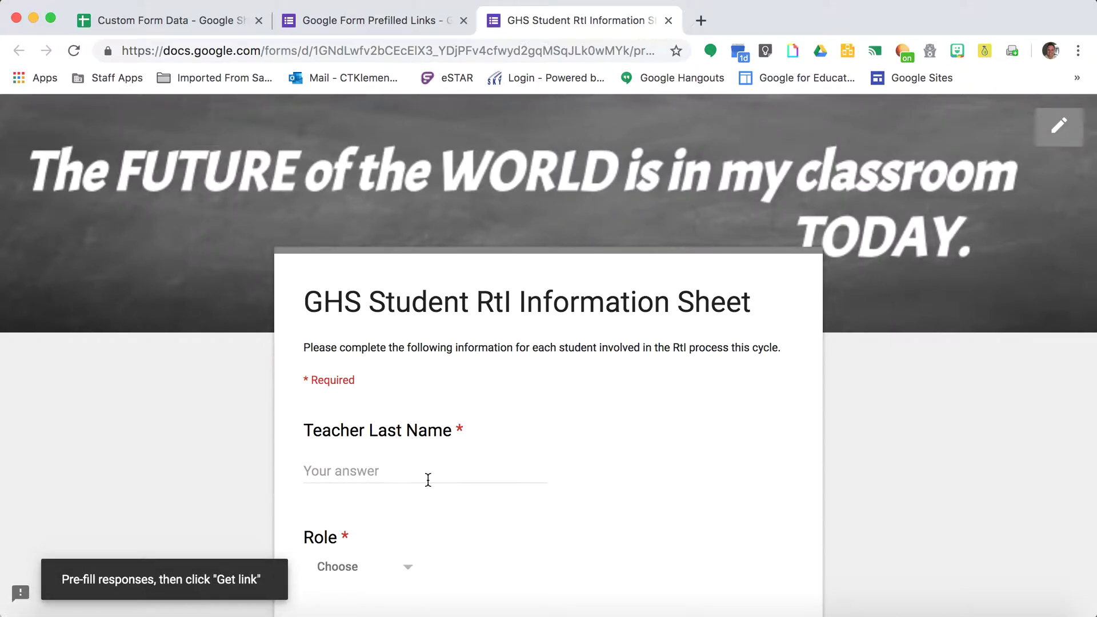
scroll(429, 478, "down", 4)
scroll(399, 316, "down", 20)
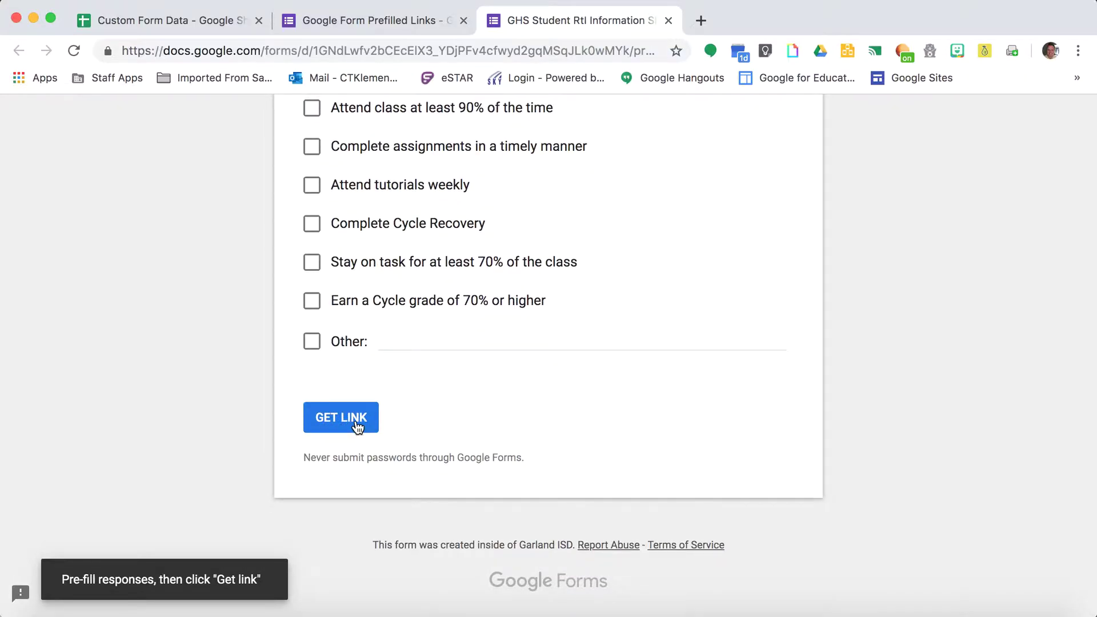
scroll(355, 421, "up", 20)
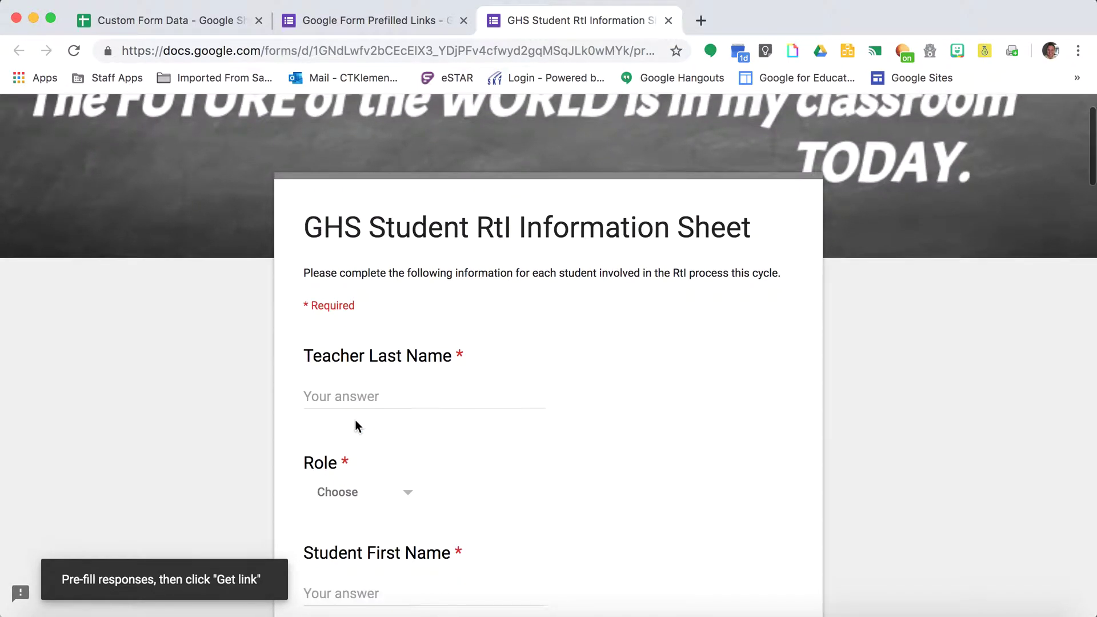
scroll(355, 425, "down", 1)
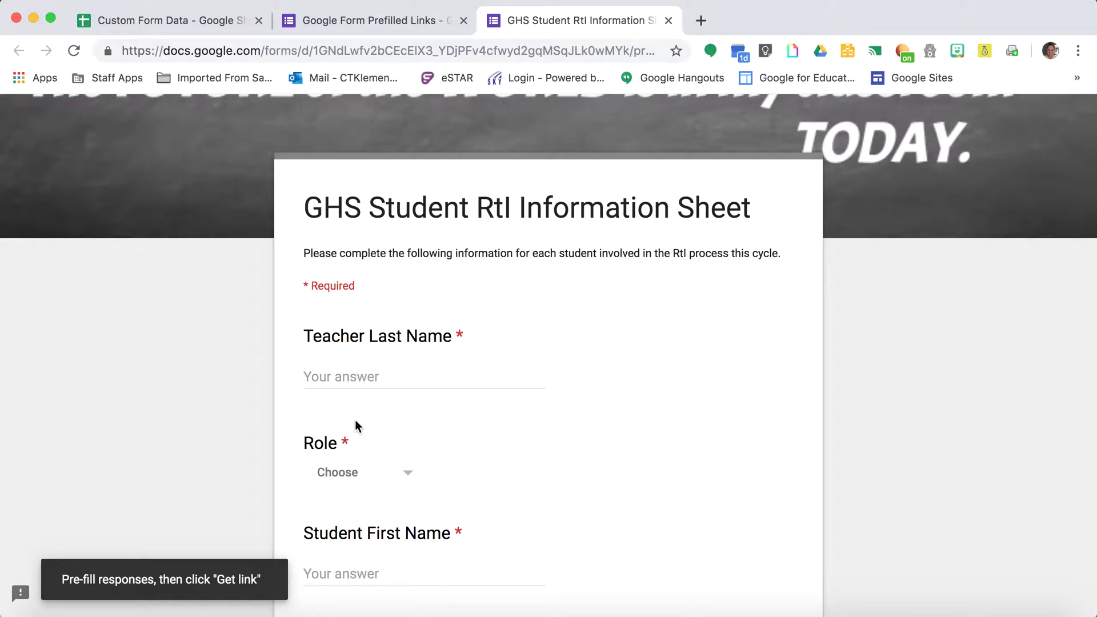
scroll(355, 420, "down", 3)
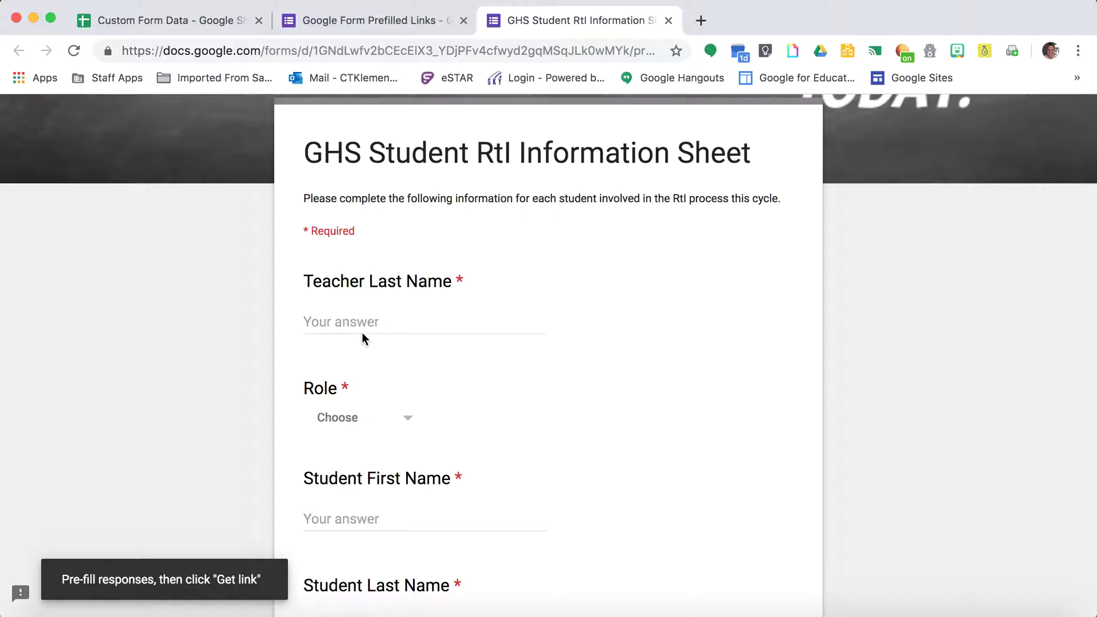
Enter TEACHERLASTNAME, role Teacher, STUDENTFIRSTNAME and STUDENTLASTNAME as pre-fill placeholders
left_click(362, 330)
type("TEACH")
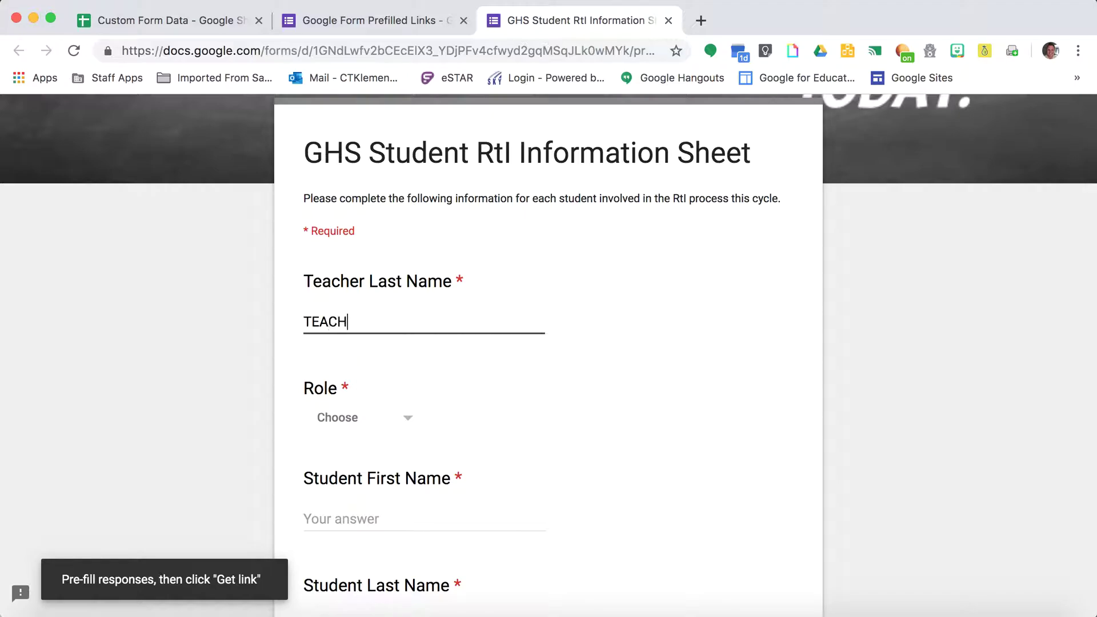
type("ERLASTNAME")
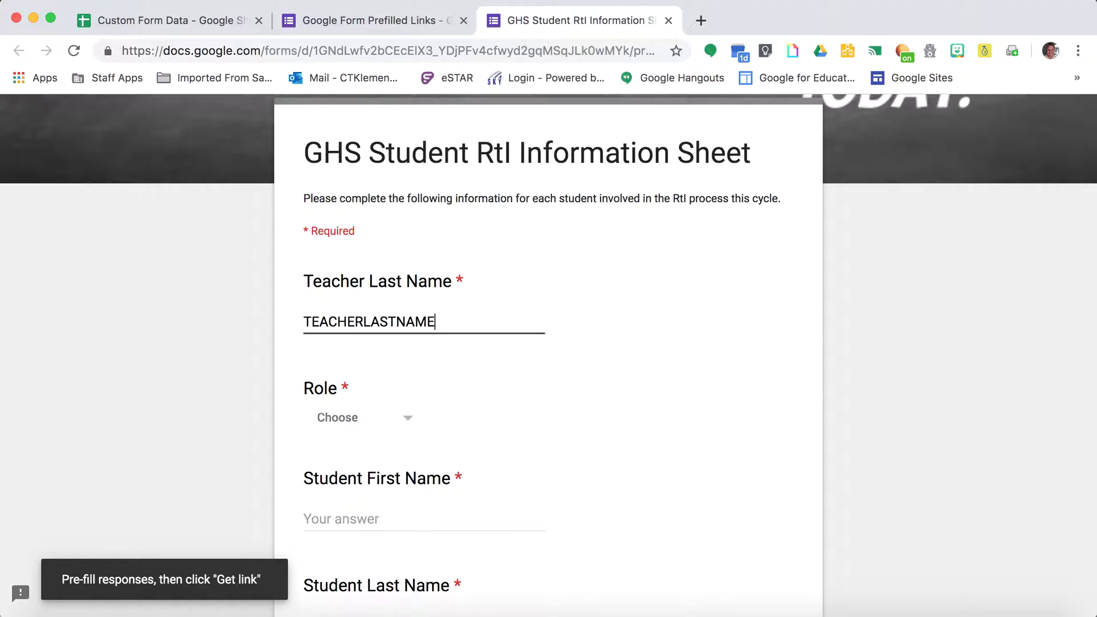
left_click(350, 425)
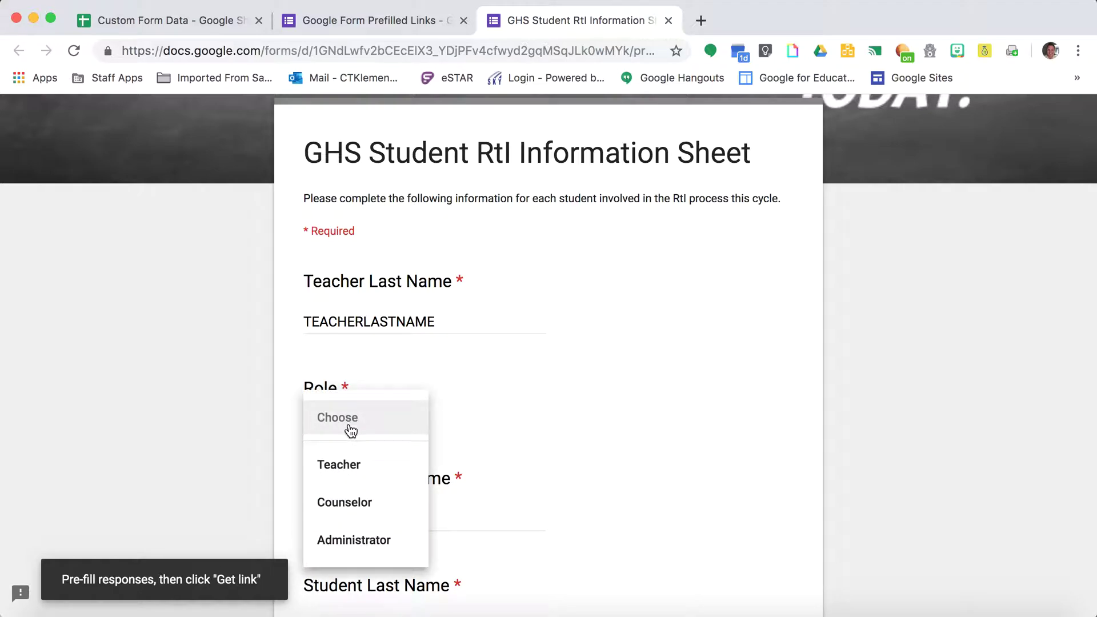
left_click(352, 474)
left_click(362, 517)
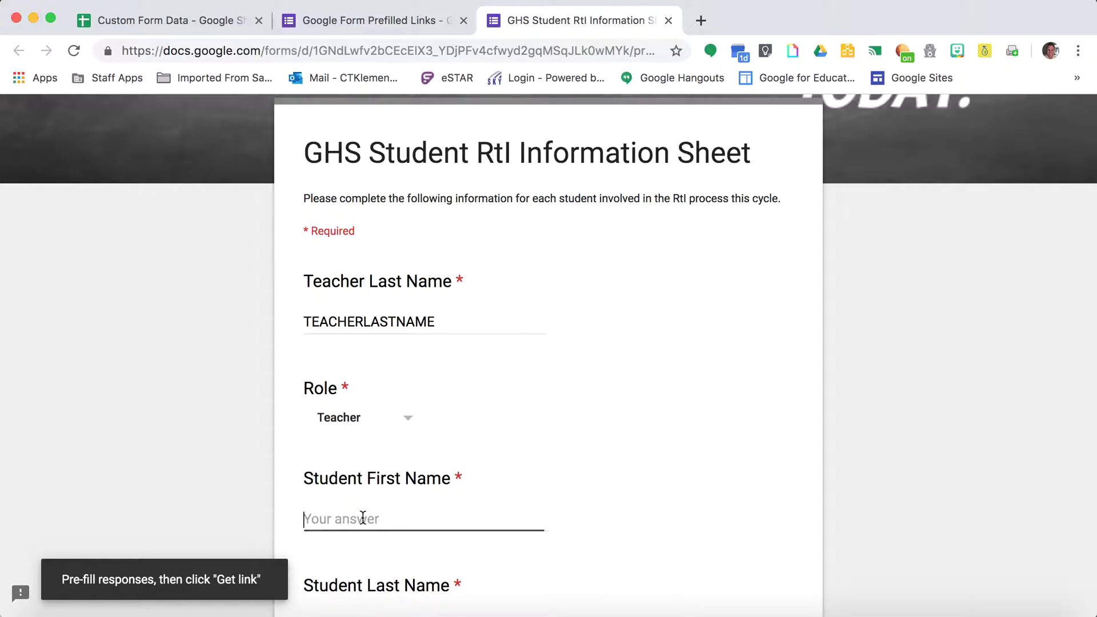
type("STUDENTFIRST")
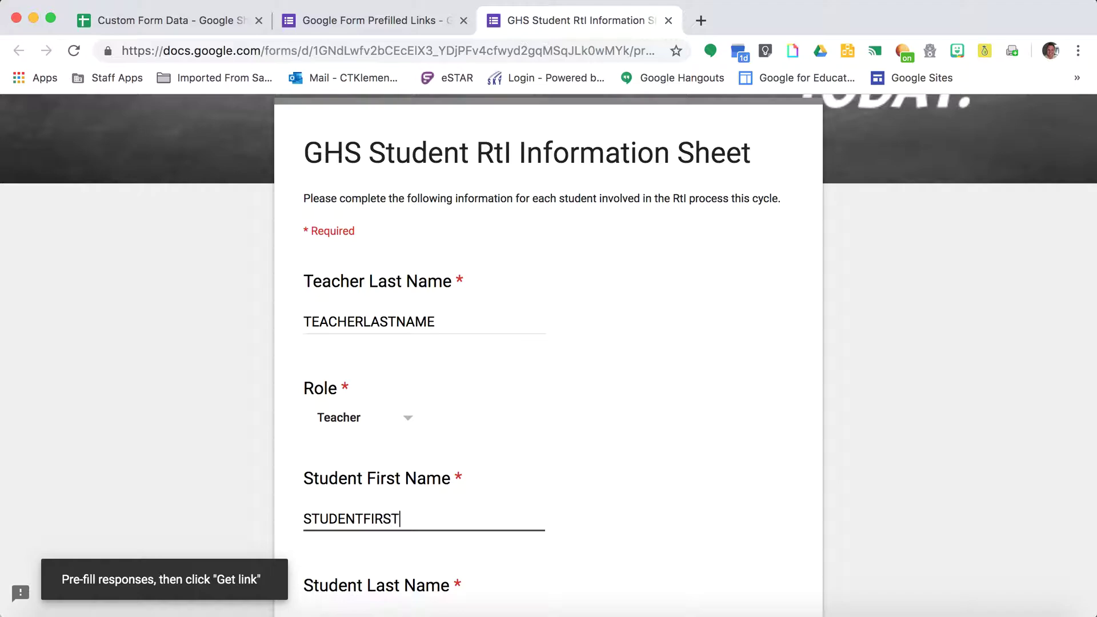
type("NAME")
scroll(431, 379, "down", 3)
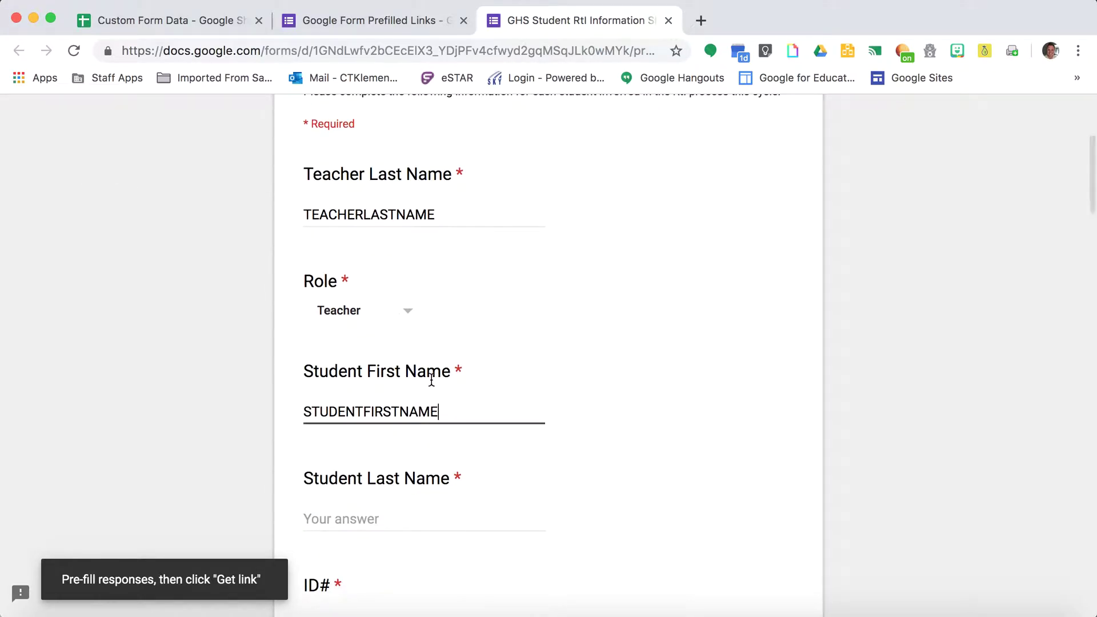
left_click(339, 311)
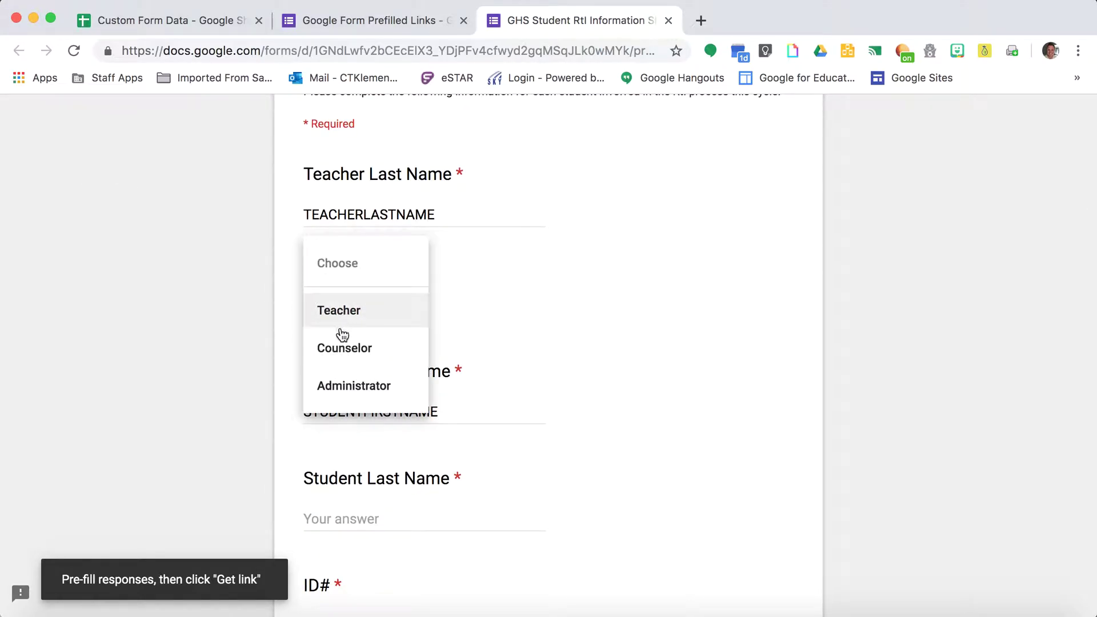
left_click(346, 317)
left_click(369, 522)
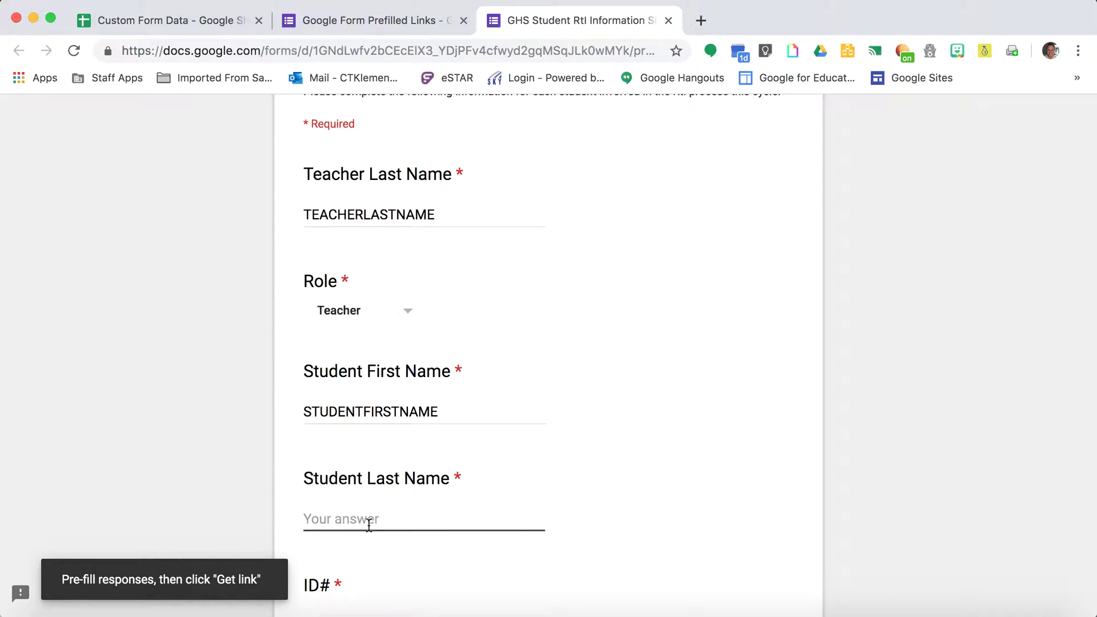
type("STUDENTLASTNAME")
Enter IDLEVEL, GRADELEVEL and COURSEDESCRIPTION as placeholders for ID#, Grade Level and Course Description
scroll(548, 354, "down", 3)
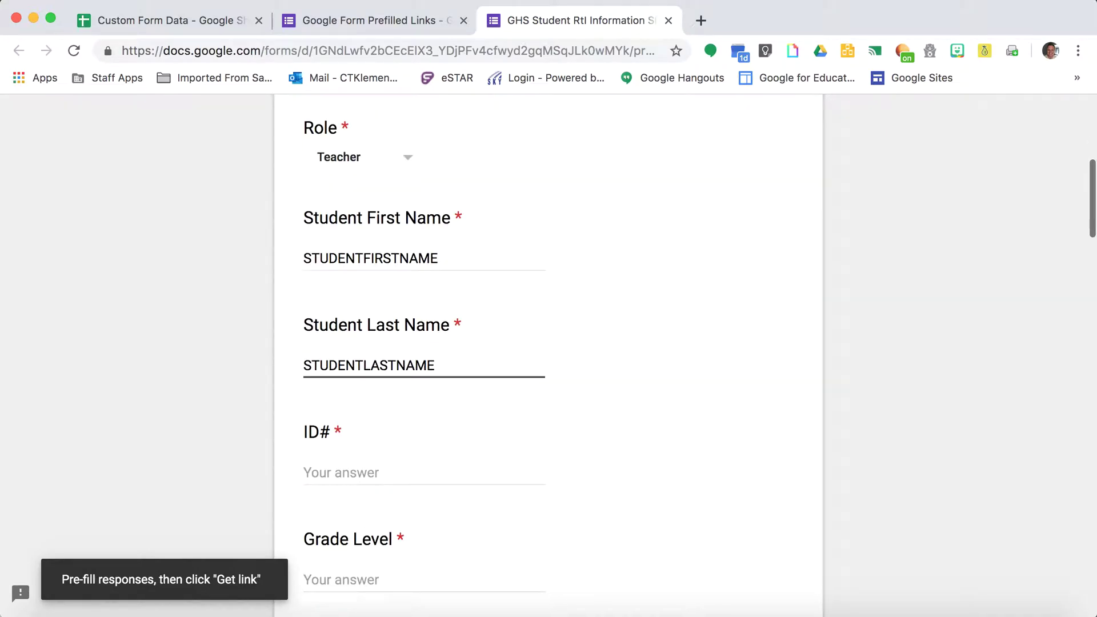
left_click(358, 477)
type("IDLEVEL")
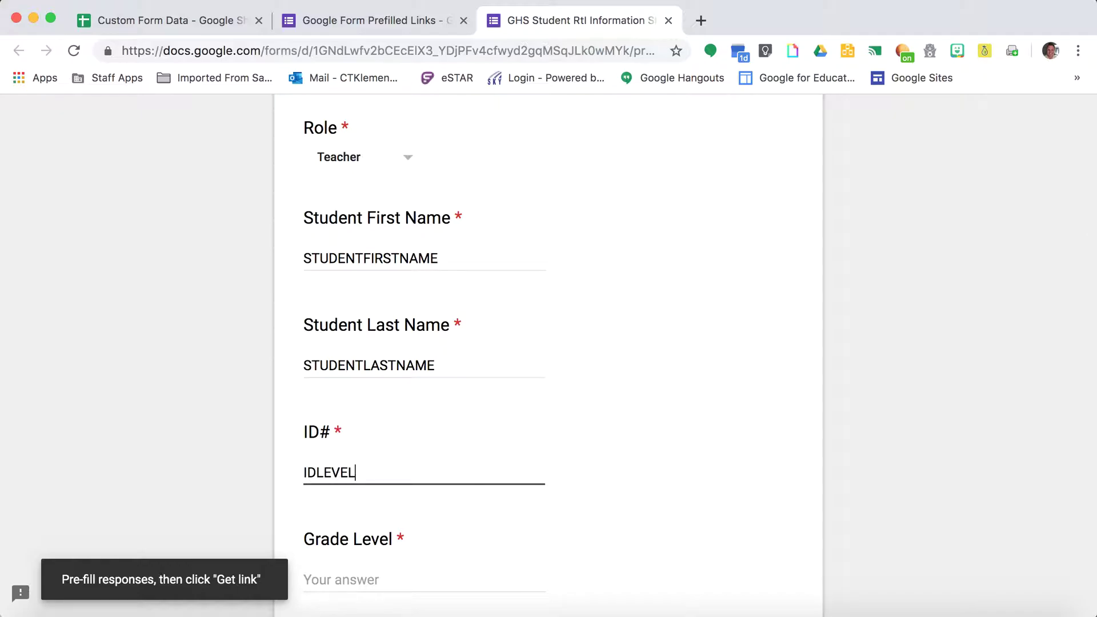
scroll(363, 483, "down", 3)
left_click(366, 430)
type("GRADELEVEL")
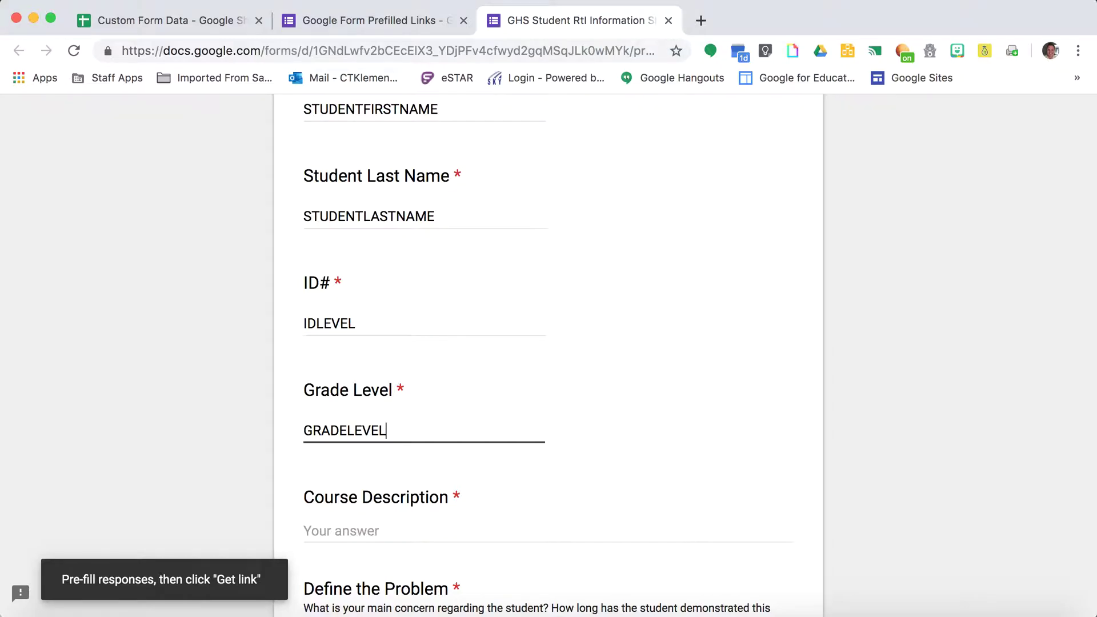
scroll(371, 354, "down", 3)
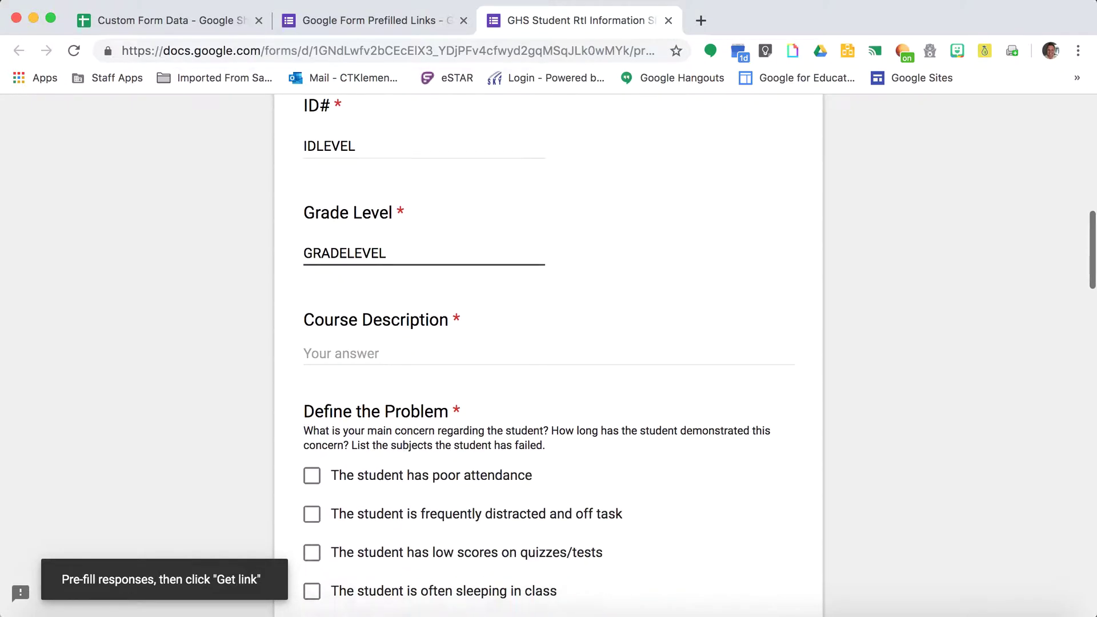
left_click(372, 354)
type("COU")
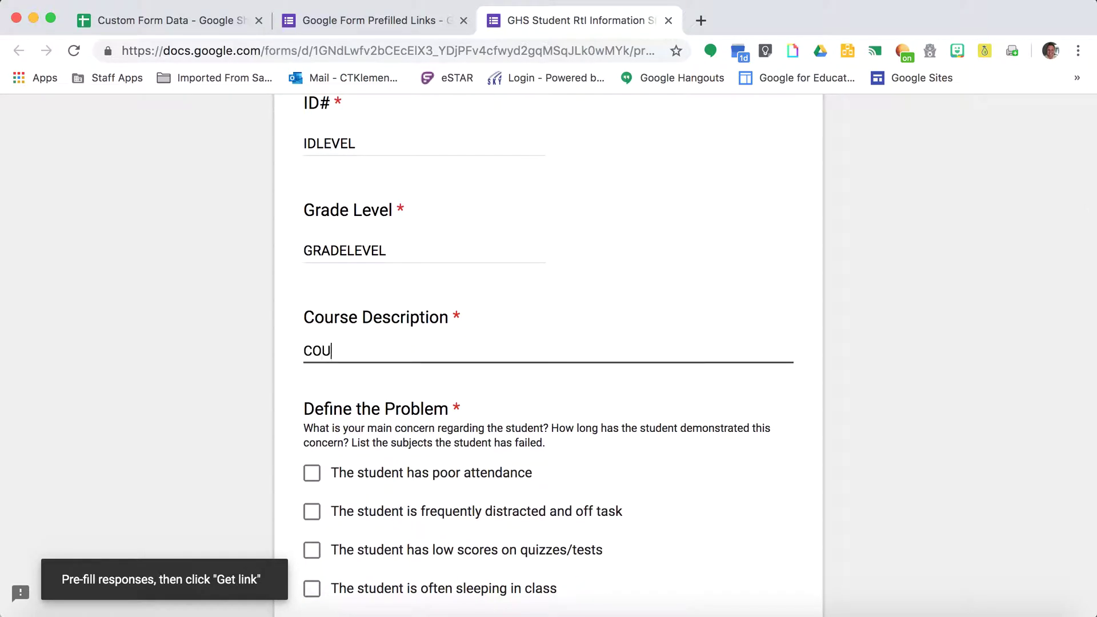
type("RSEDESCRIPTION")
Generate and copy the pre-filled link, then return to the Custom Form Data sheet
scroll(380, 375, "up", 6)
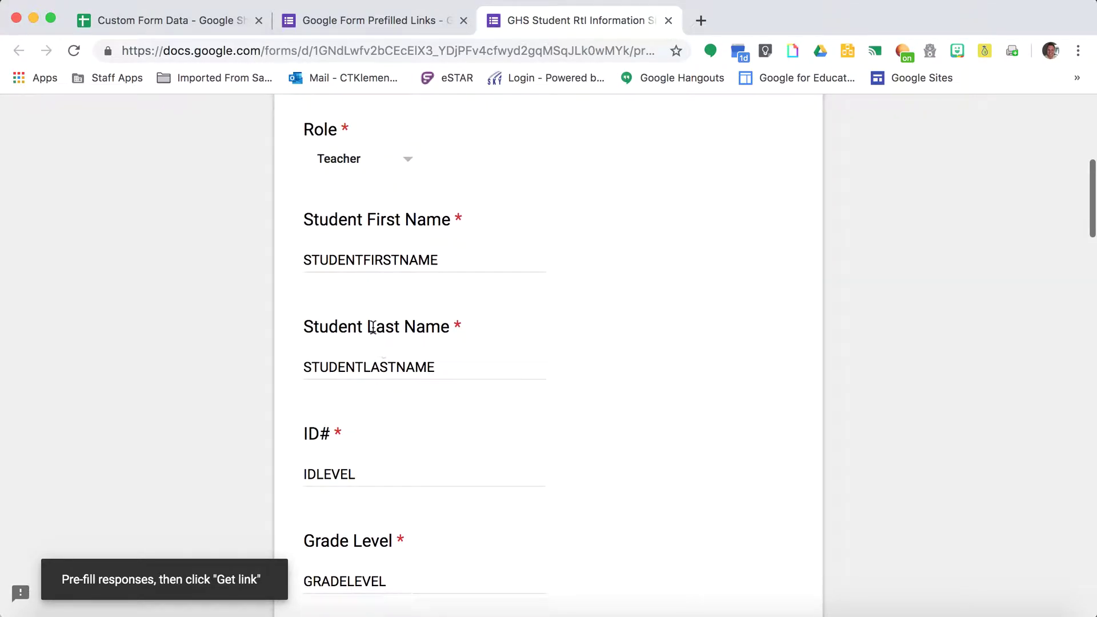
scroll(372, 323, "down", 10)
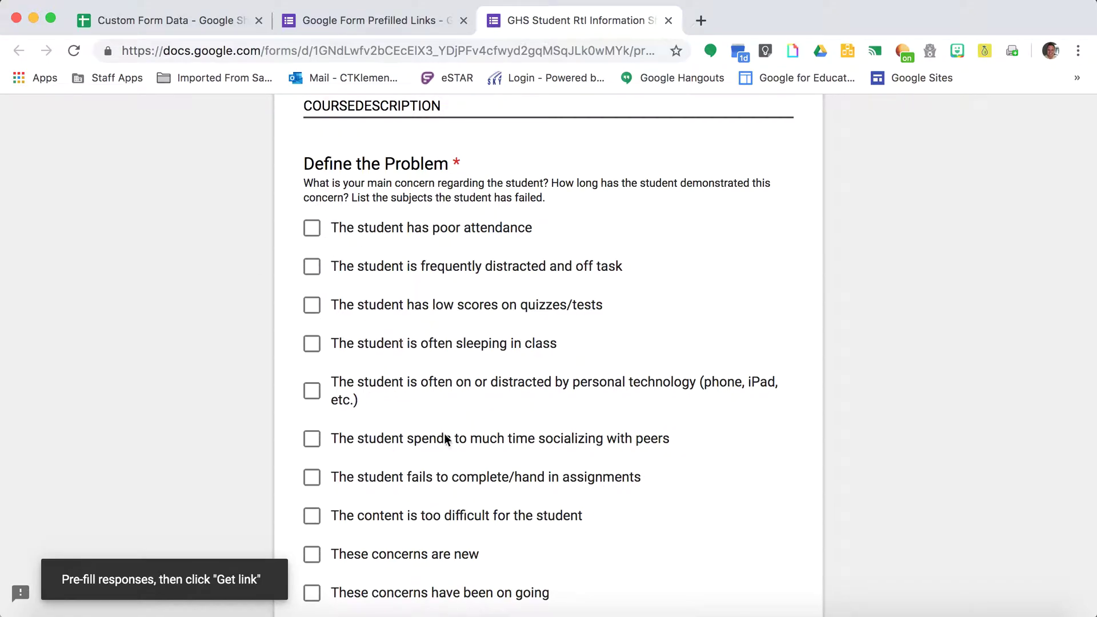
scroll(420, 370, "down", 20)
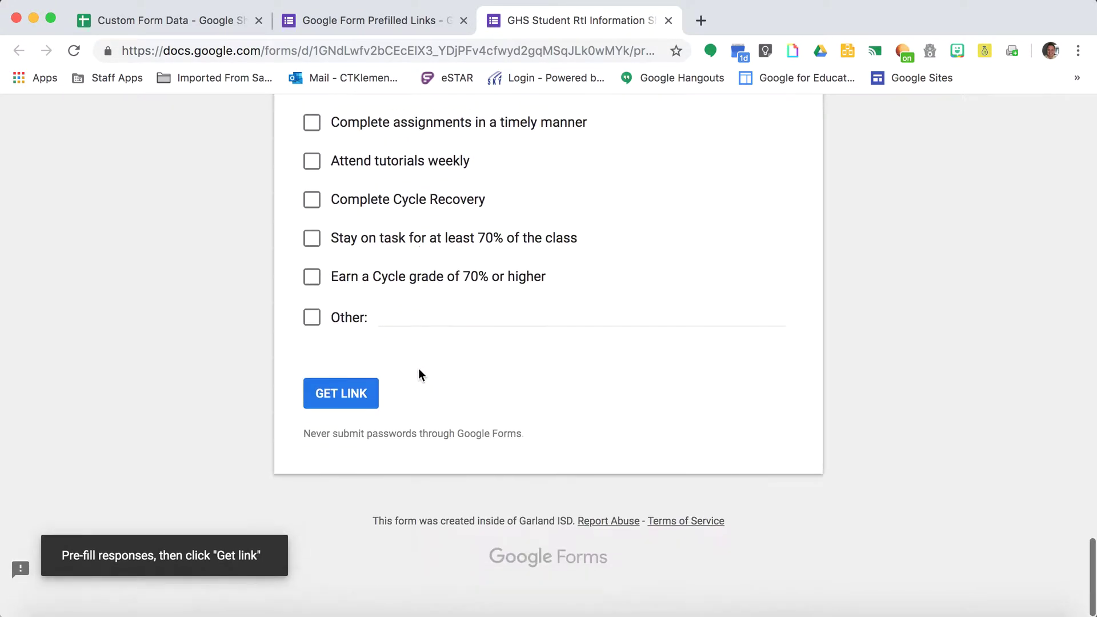
left_click(365, 428)
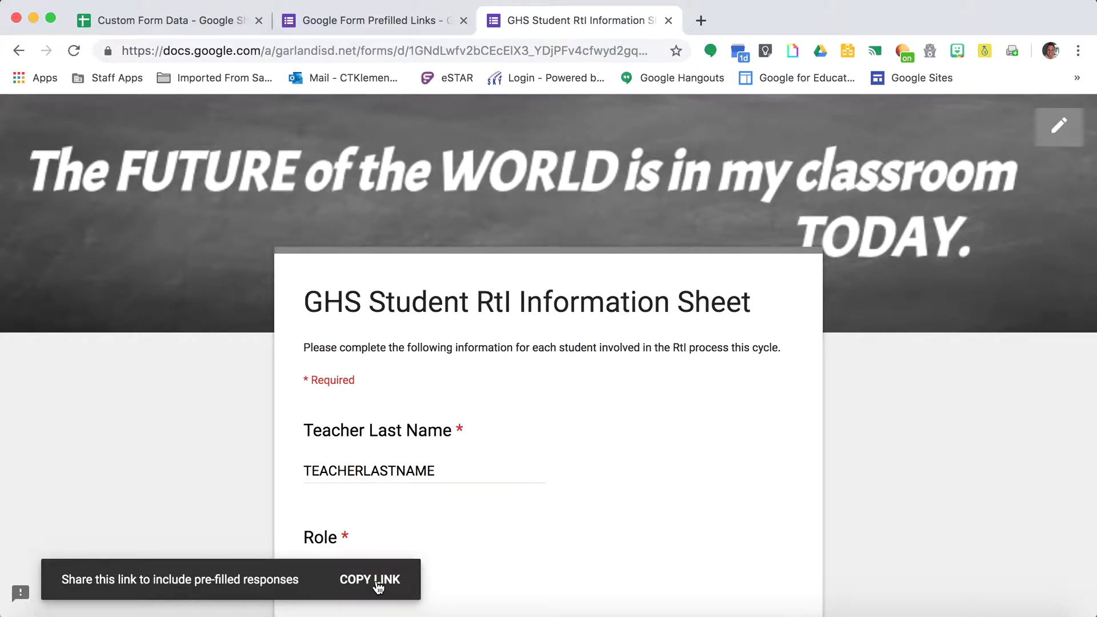
left_click(374, 581)
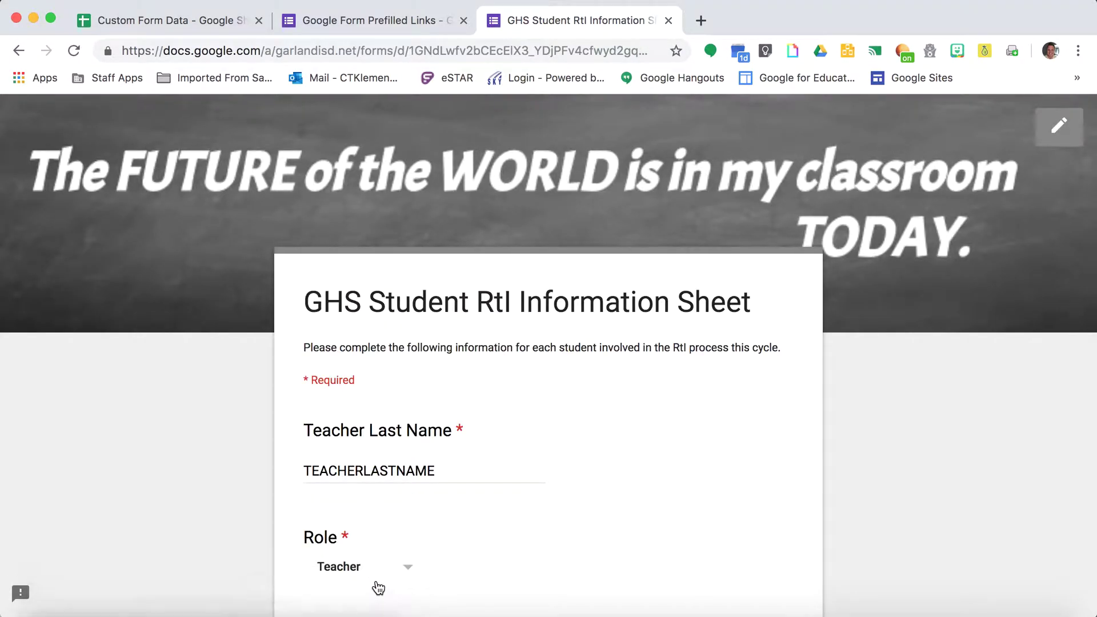
left_click(133, 23)
left_click(973, 263)
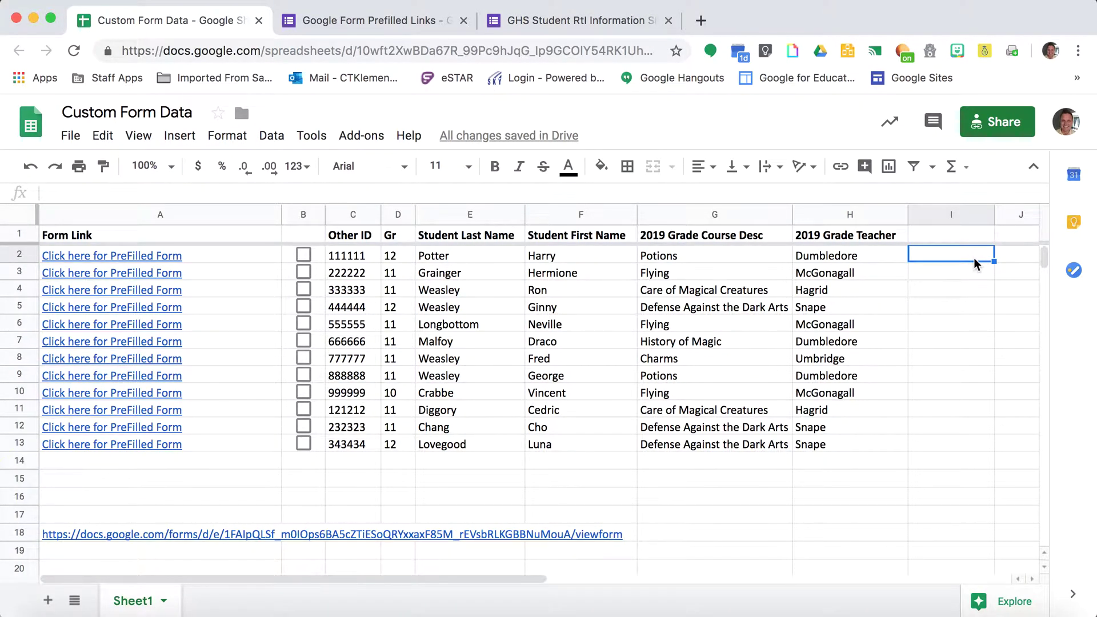
Enter a link formula in I2 using the pasted pre-filled URL and the label Wow
type("=hyp")
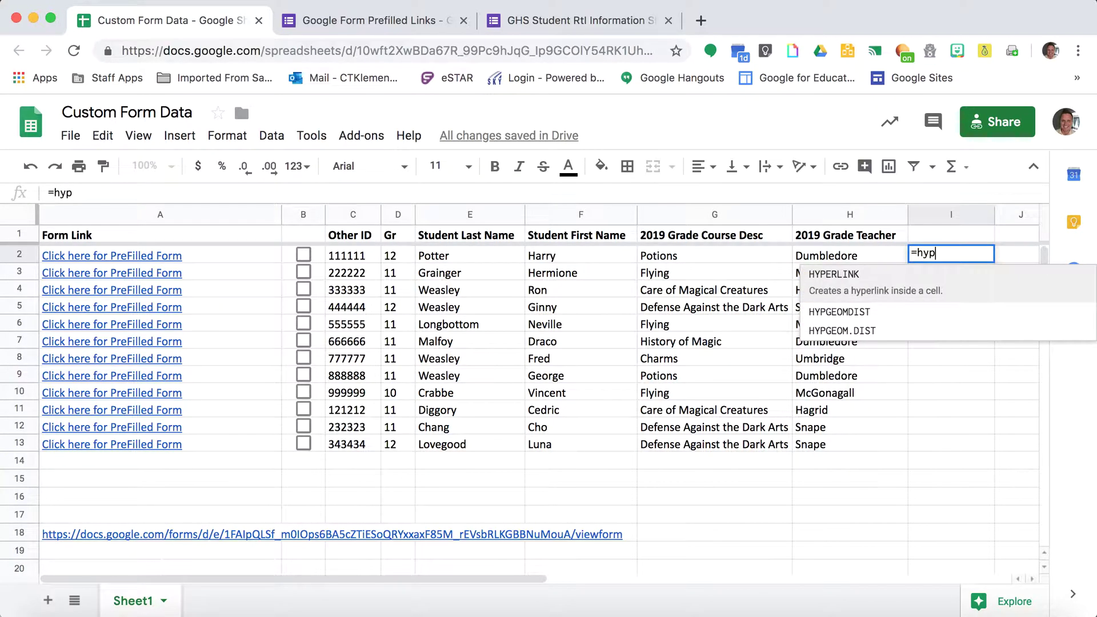
type("elink(")
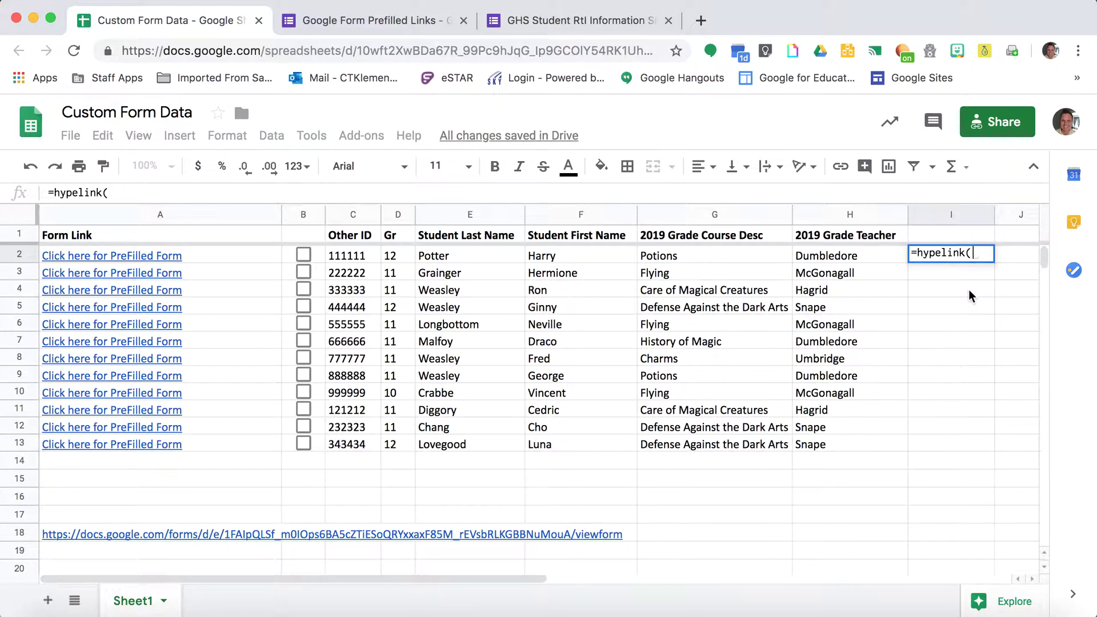
type("\"")
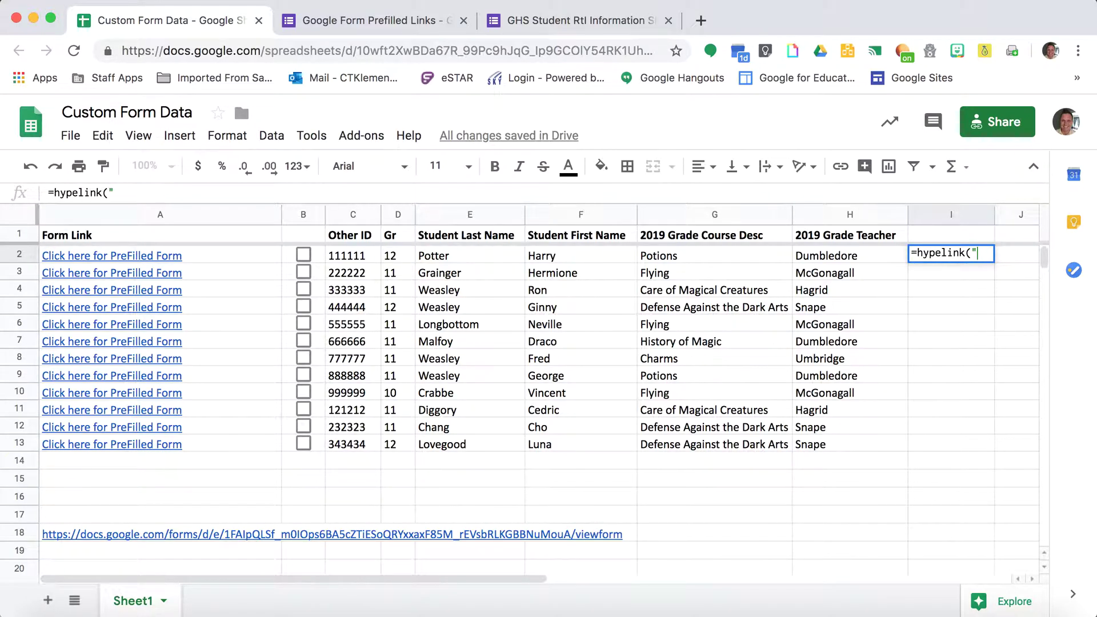
key("super+v")
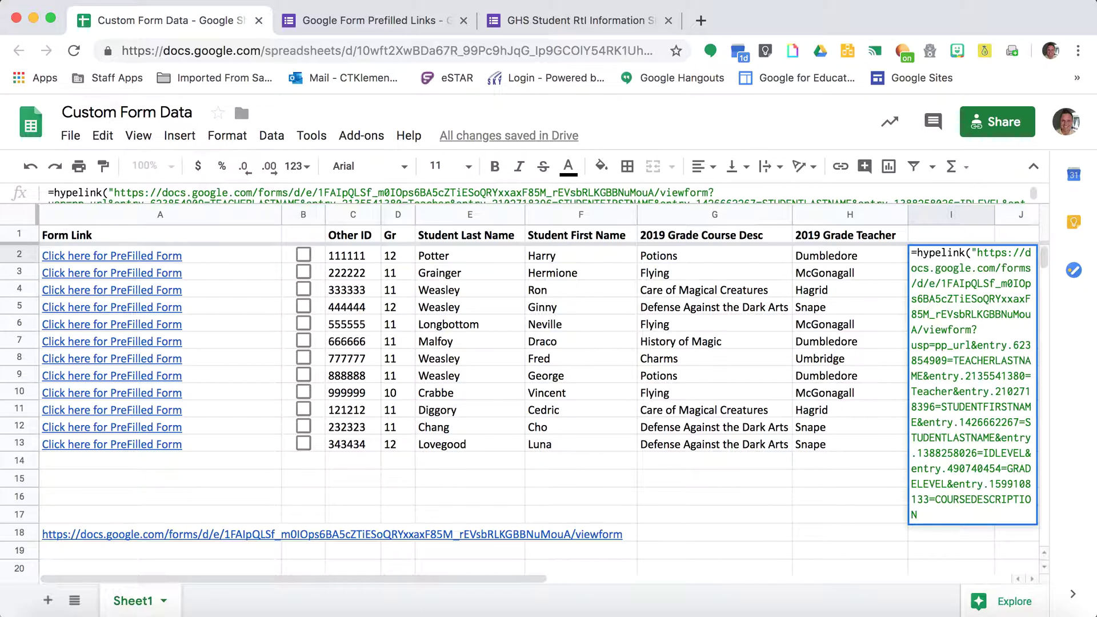
type("\",")
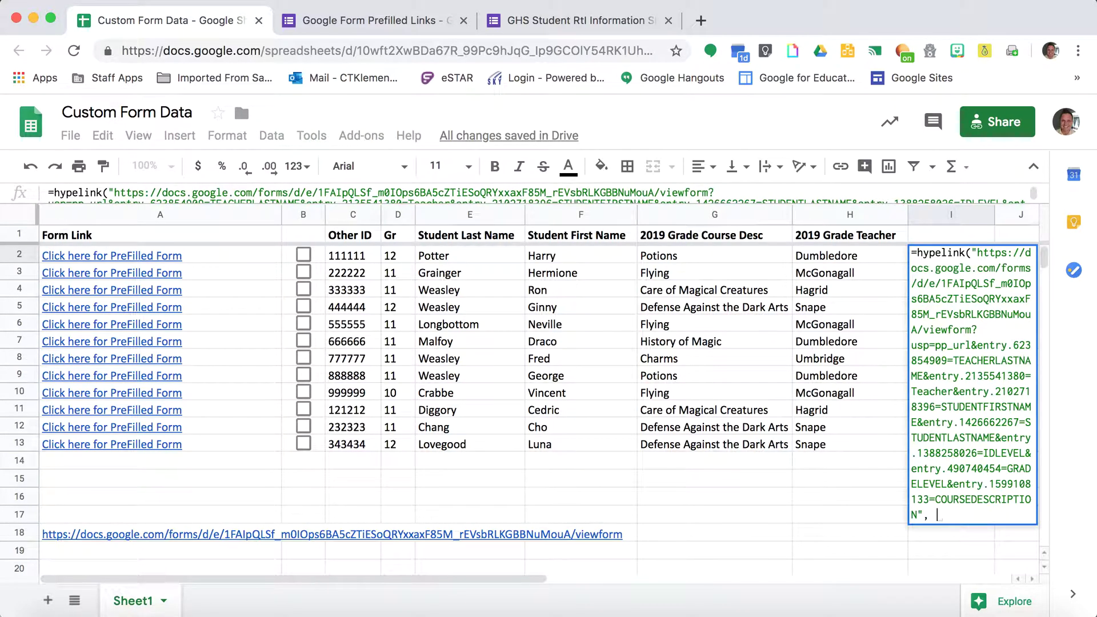
type("\"")
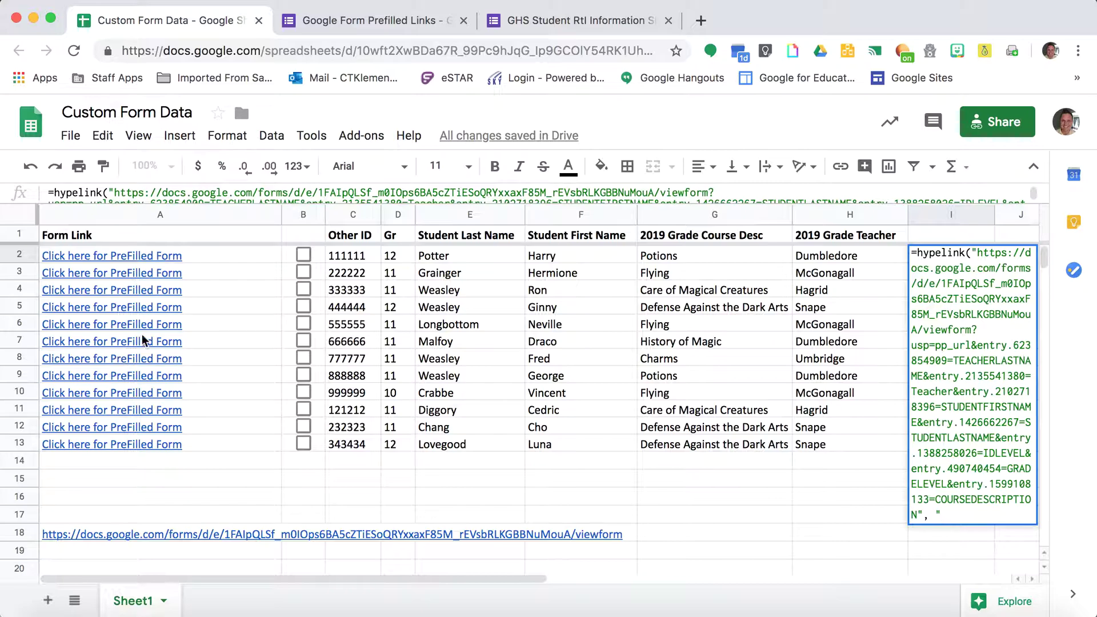
type("Wow!")
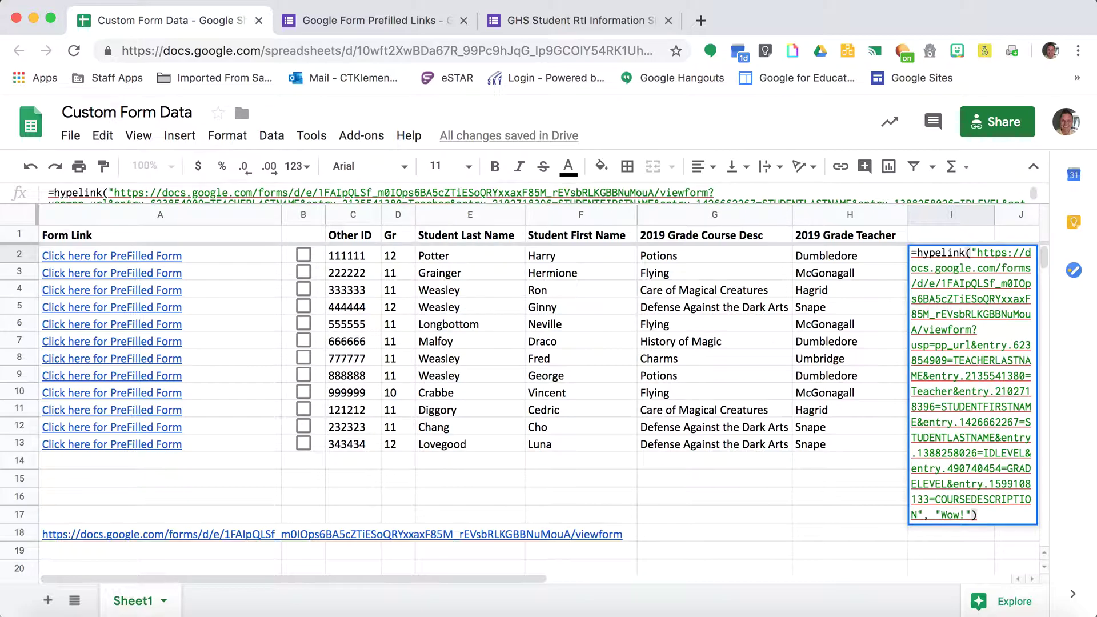
key("Return")
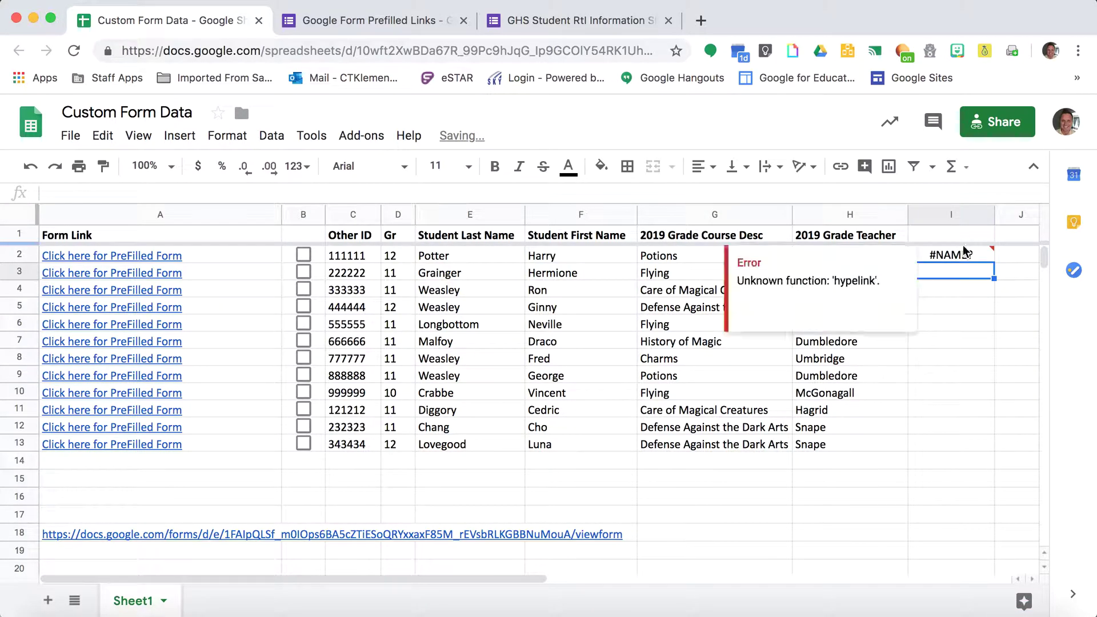
Correct the misspelled hypelink to HYPERLINK, clearing the #NAME? error in I2
left_click(960, 256)
double_click(960, 256)
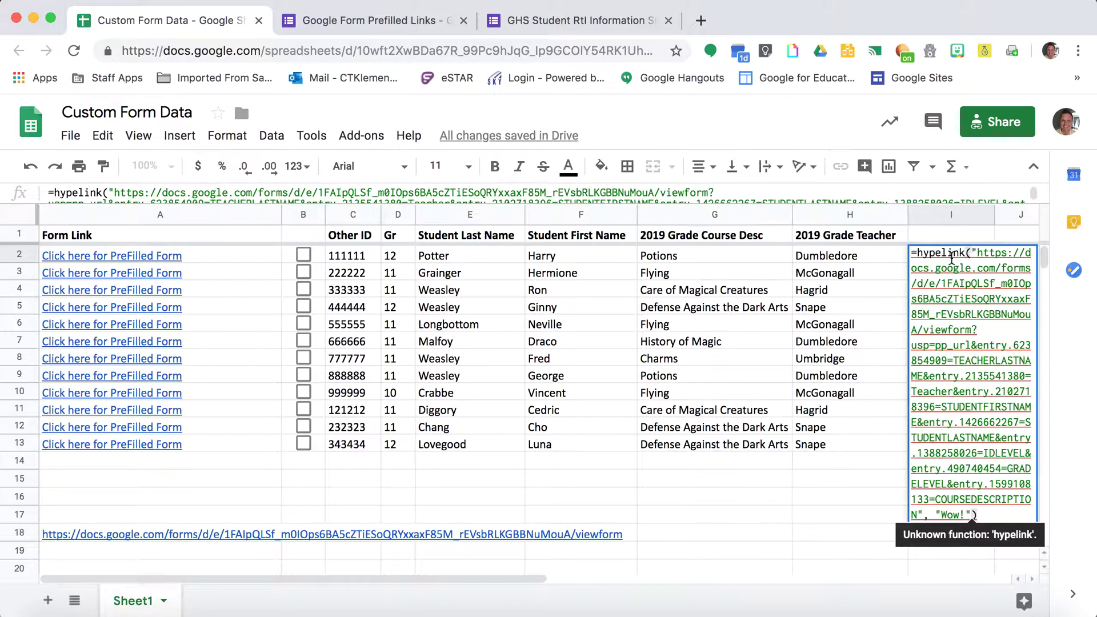
left_click(943, 253)
type("r")
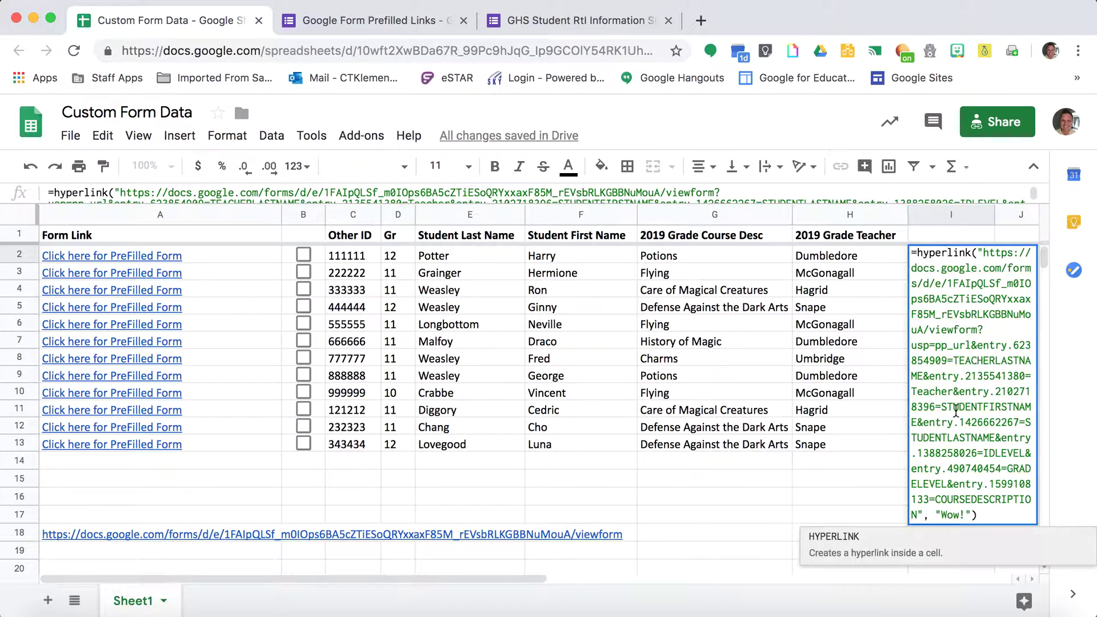
left_click(872, 458)
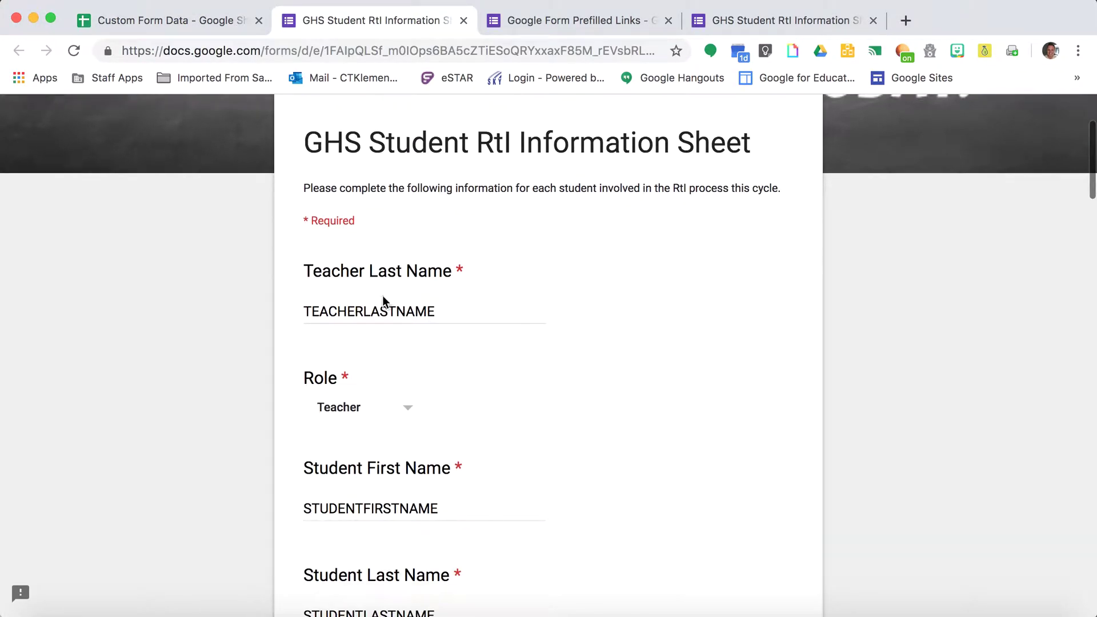
scroll(354, 331, "down", 2)
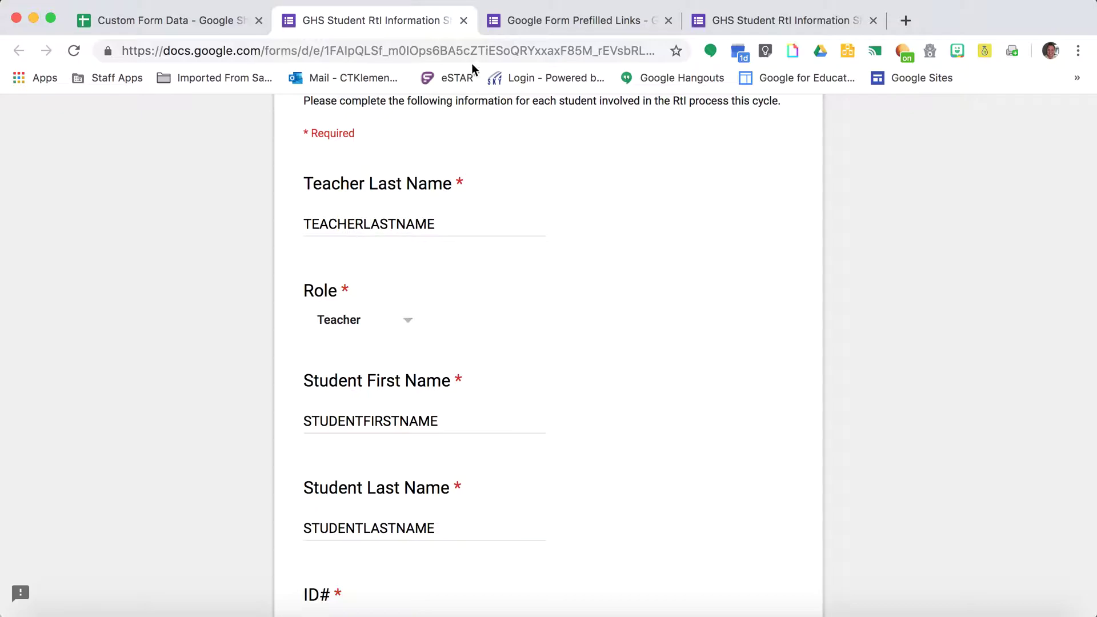
Close the form preview and inspect I2's HYPERLINK formula without changing it
left_click(463, 21)
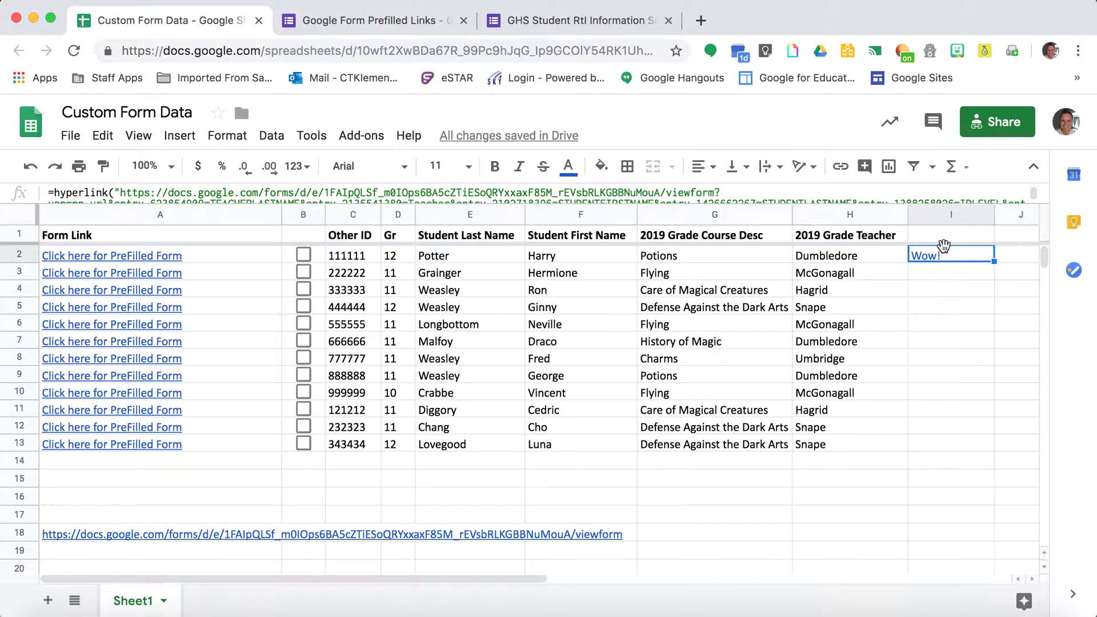
double_click(947, 254)
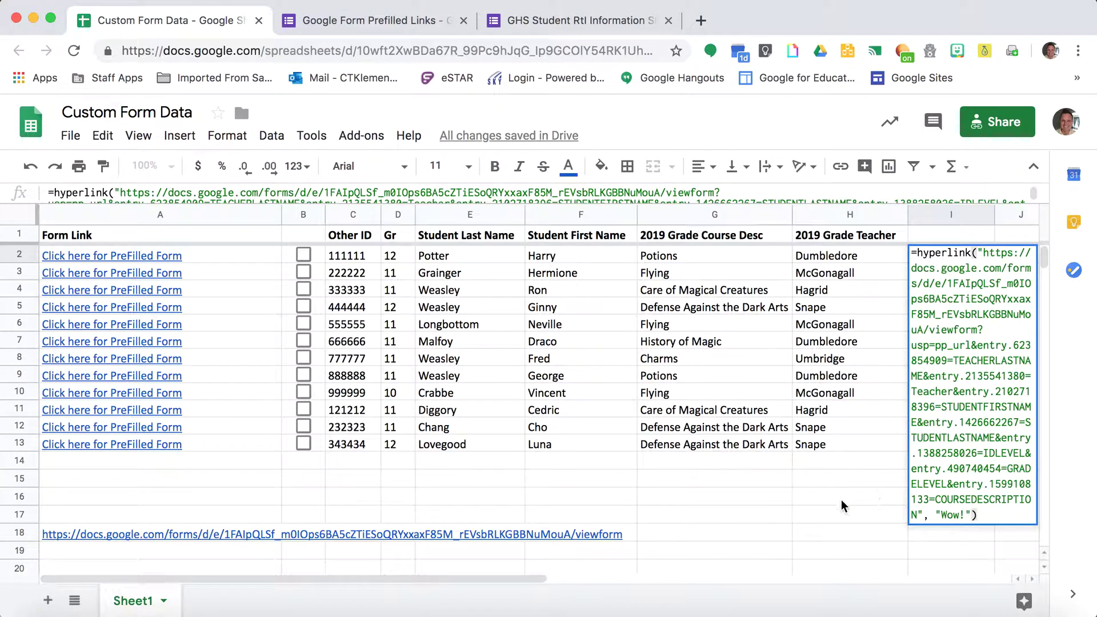
scroll(838, 500, "right", 5)
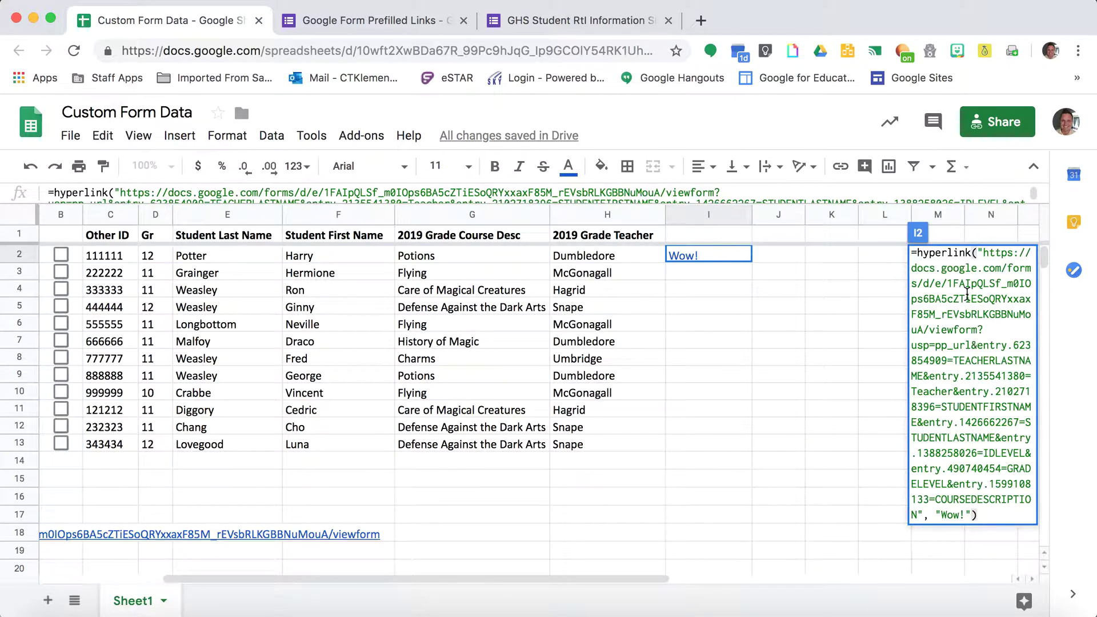
left_click(724, 289)
left_click(723, 258)
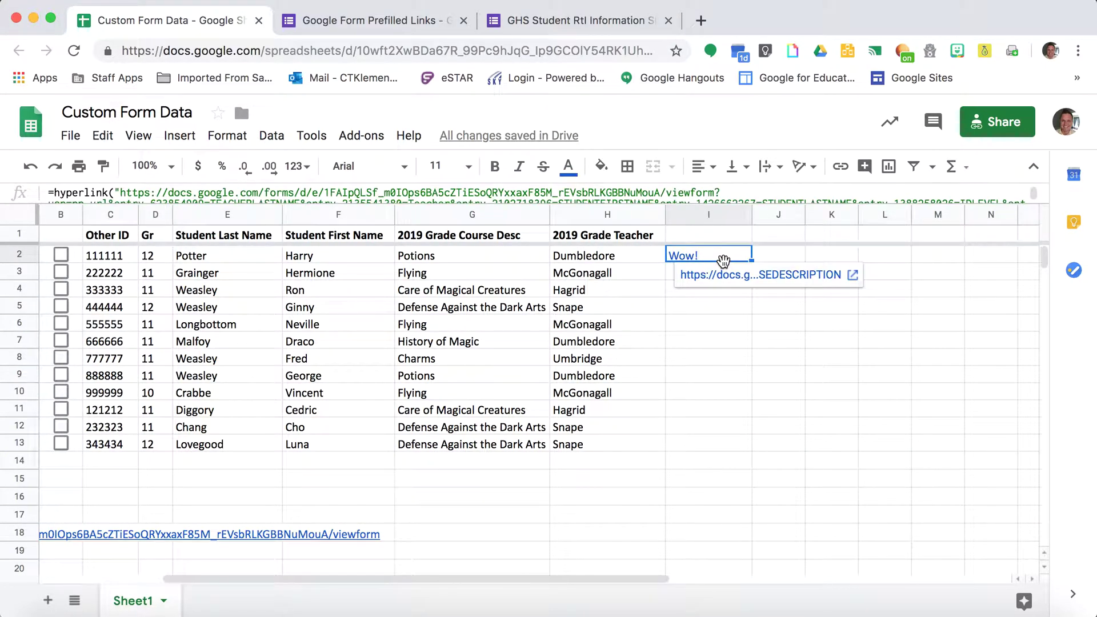
double_click(722, 255)
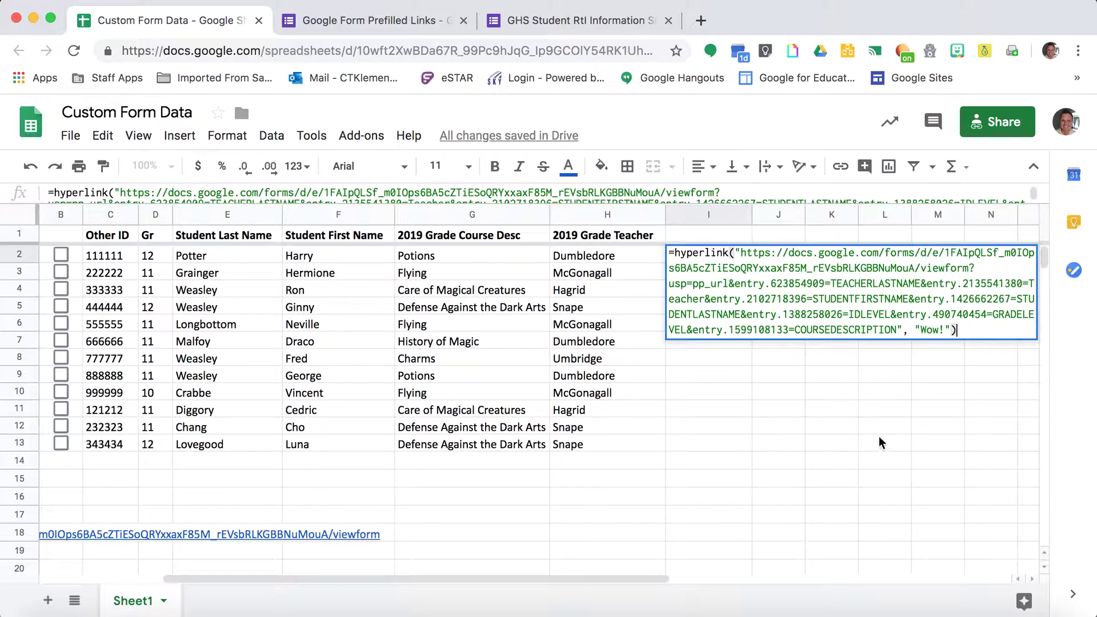
Enter the joining snippet "&& in cell K14
left_click(822, 457)
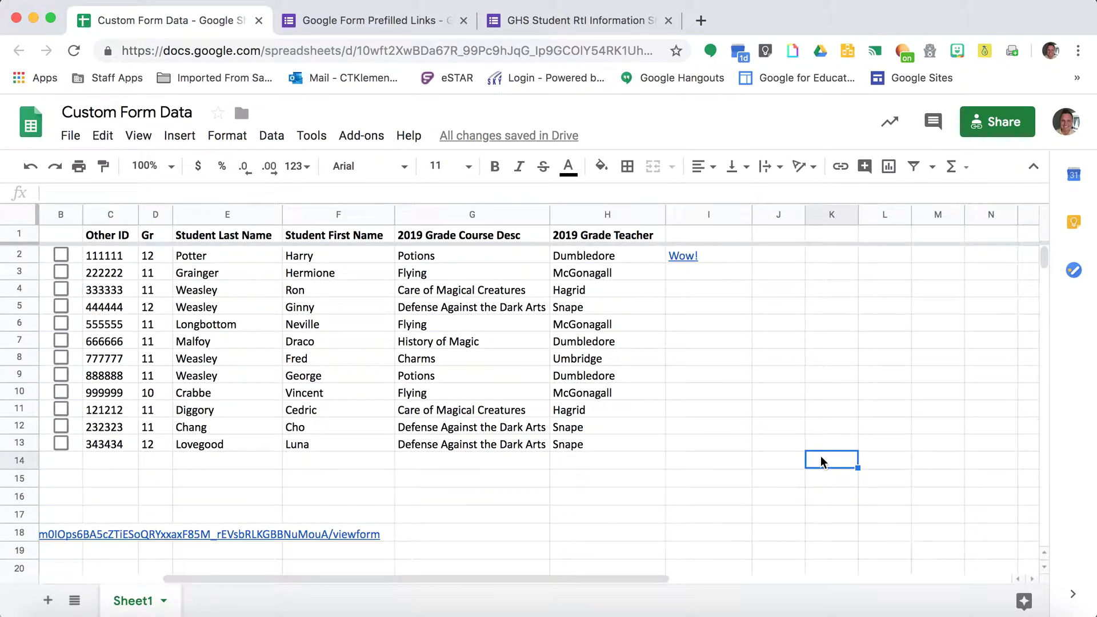
type("\"&&")
key("Return")
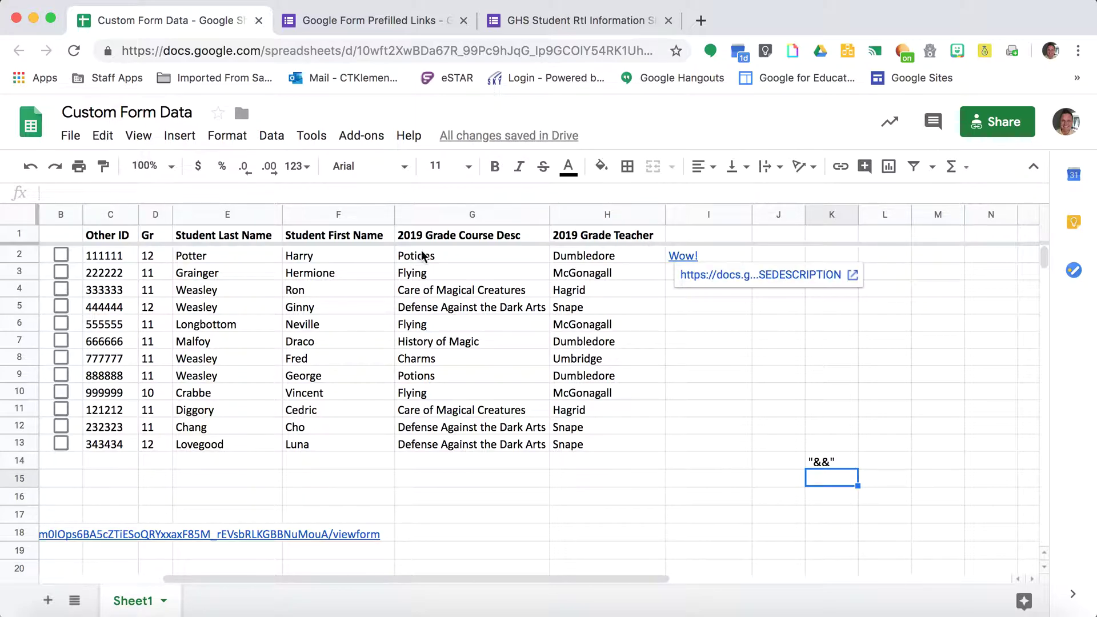
In I2's formula, replace TEACHERLASTNAME, STUDENTFIRSTNAME and STUDENTLASTNAME with "&H2&", "&F2&" and "&E2&"
double_click(723, 253)
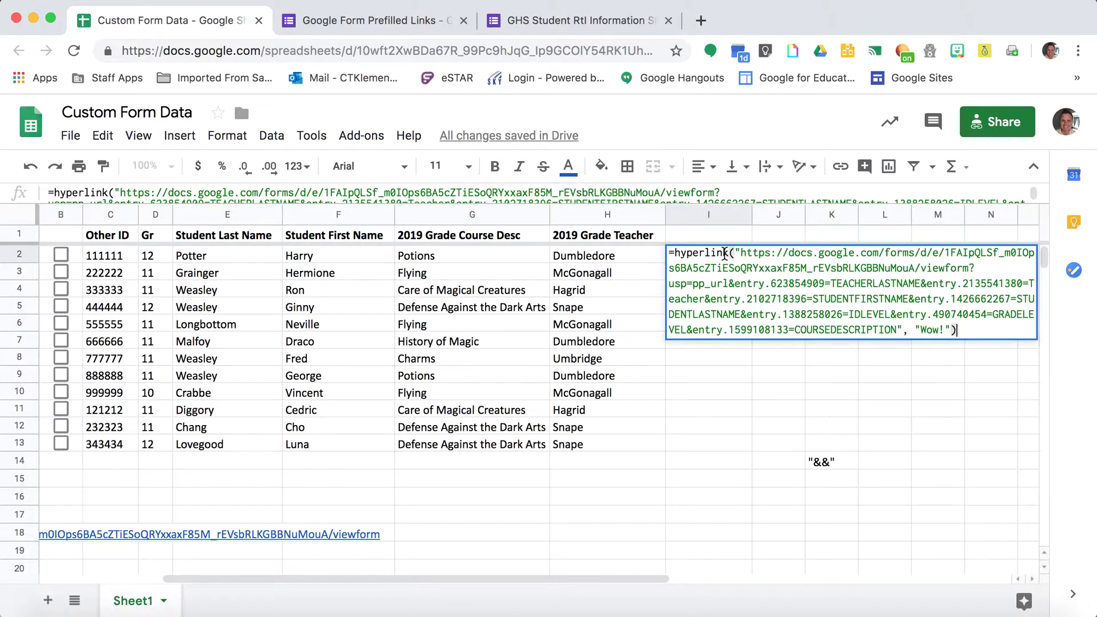
left_click_drag(831, 284, 920, 290)
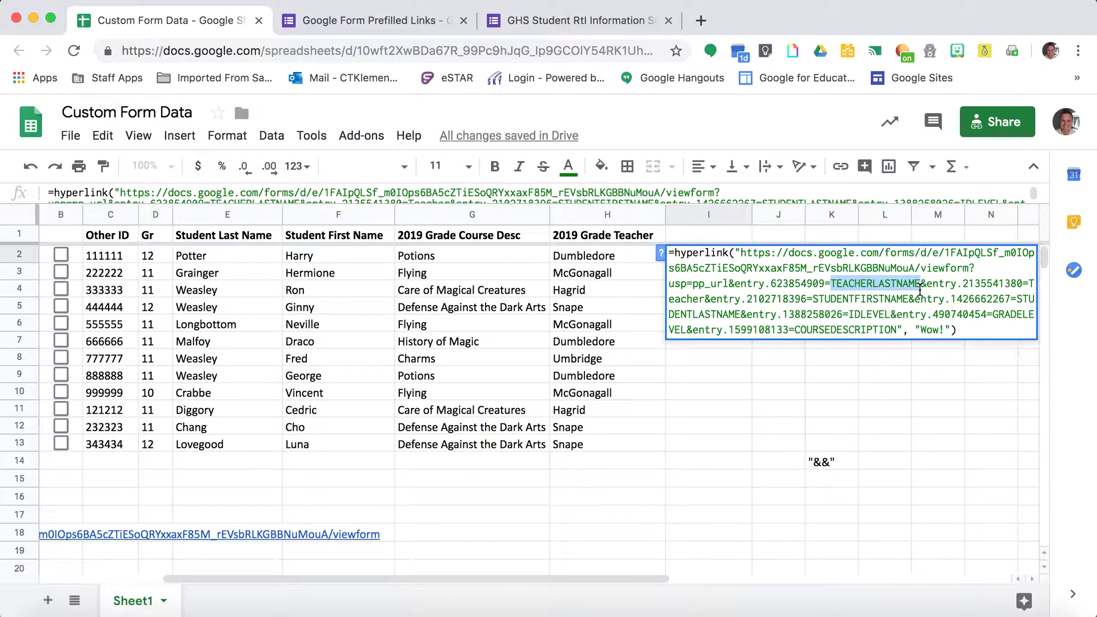
type("\"")
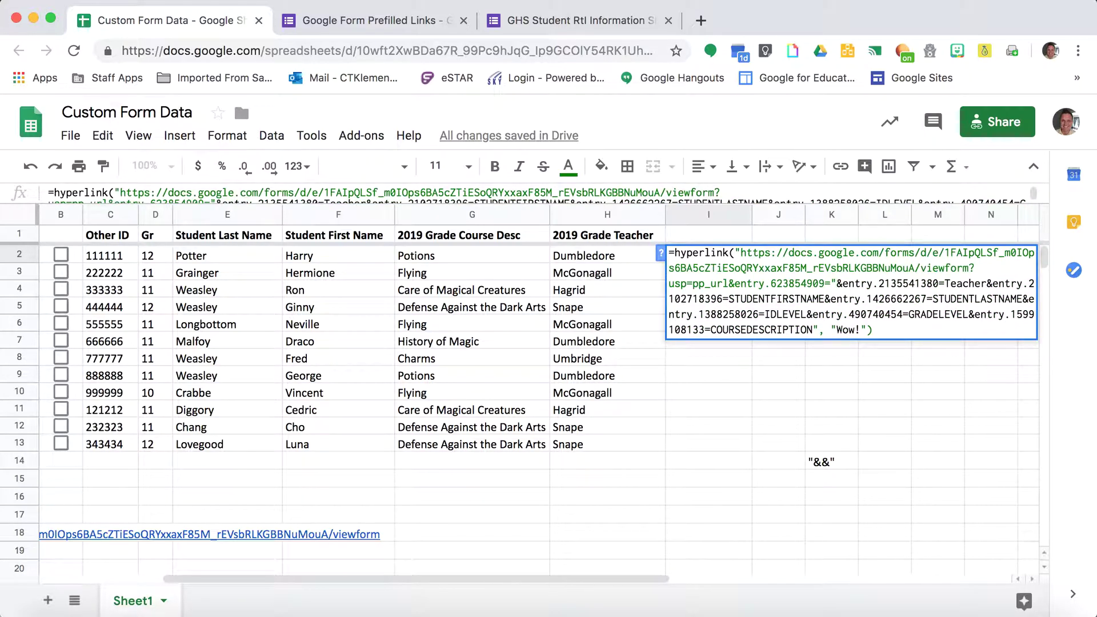
type("&&\"")
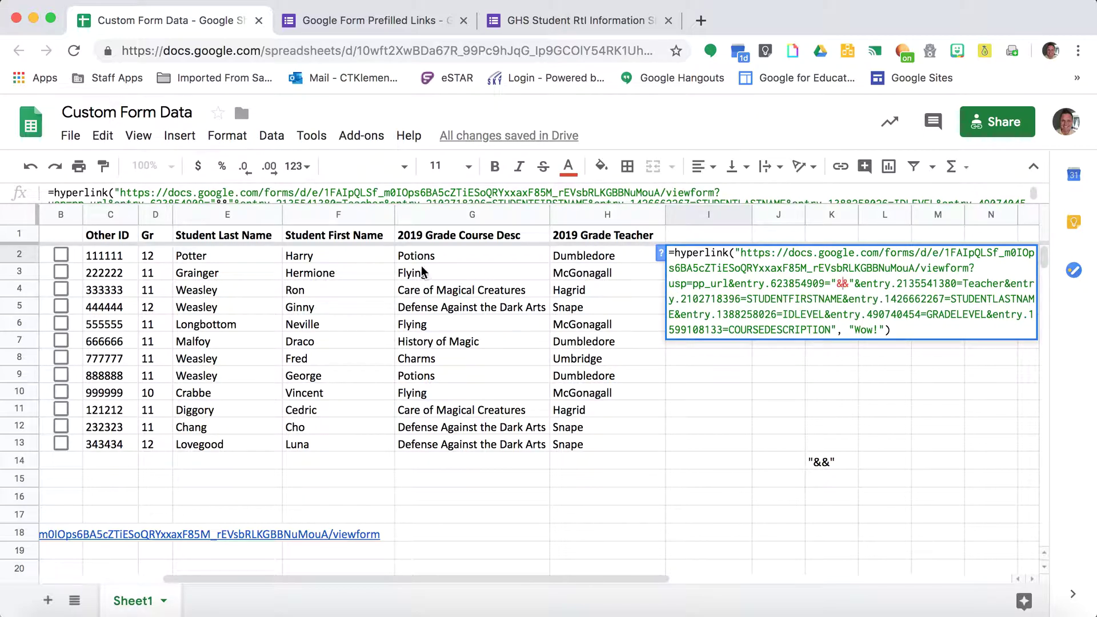
left_click(583, 255)
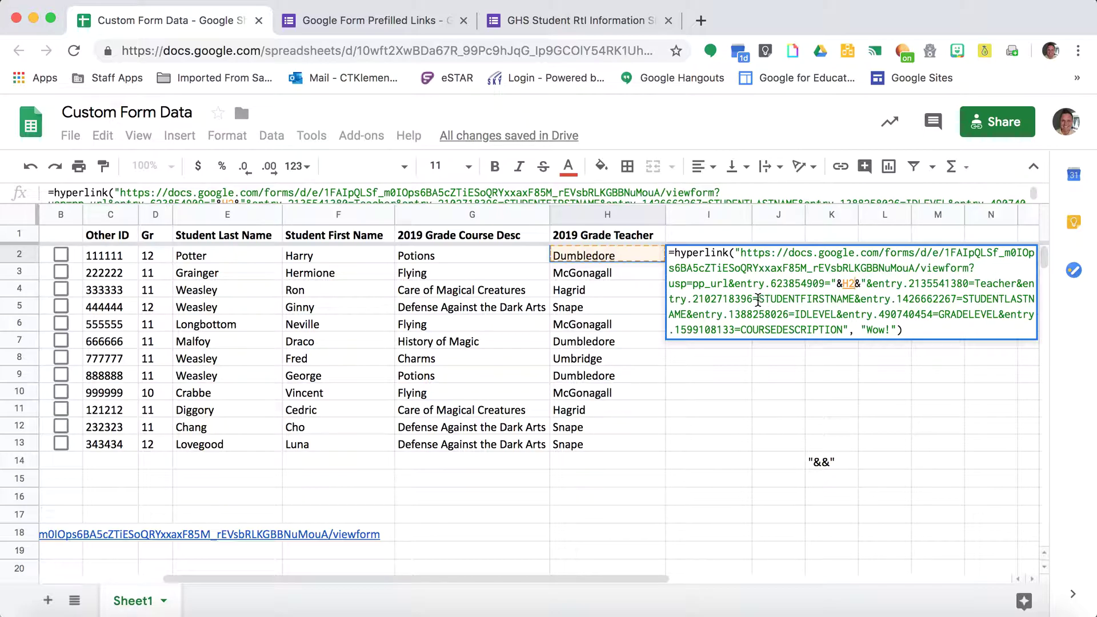
left_click_drag(758, 300, 857, 299)
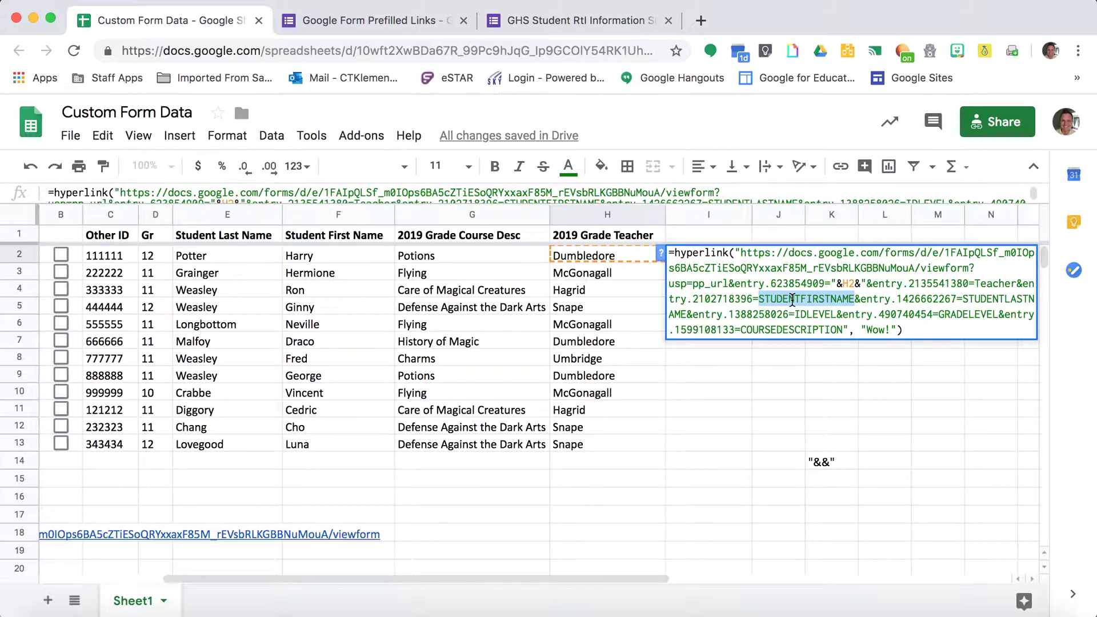
type("\"&&\"")
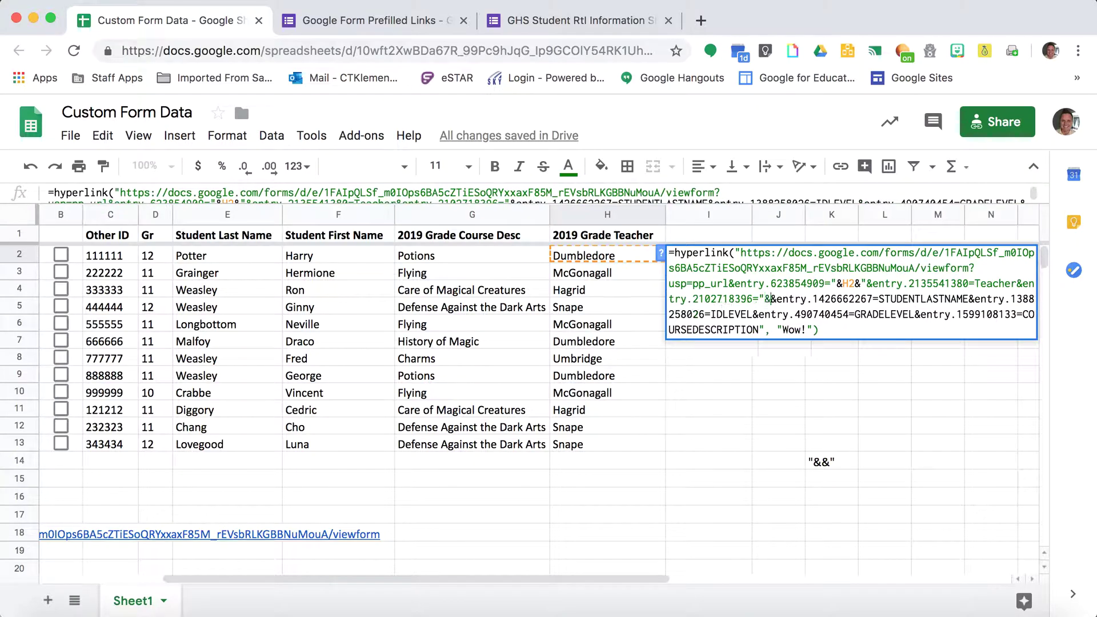
left_click(772, 299)
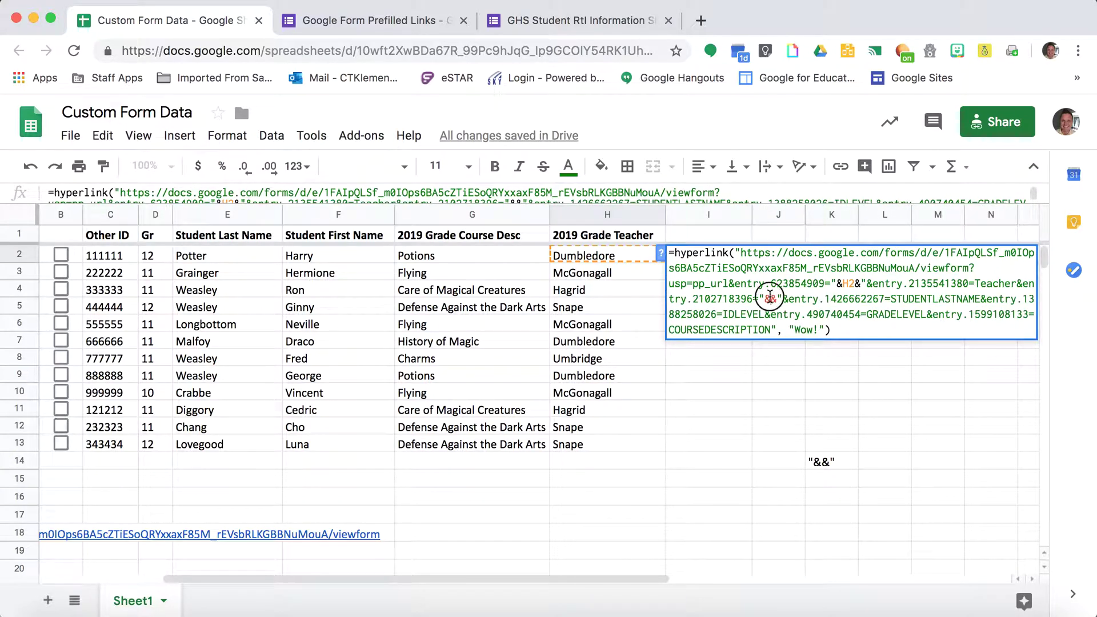
left_click(299, 256)
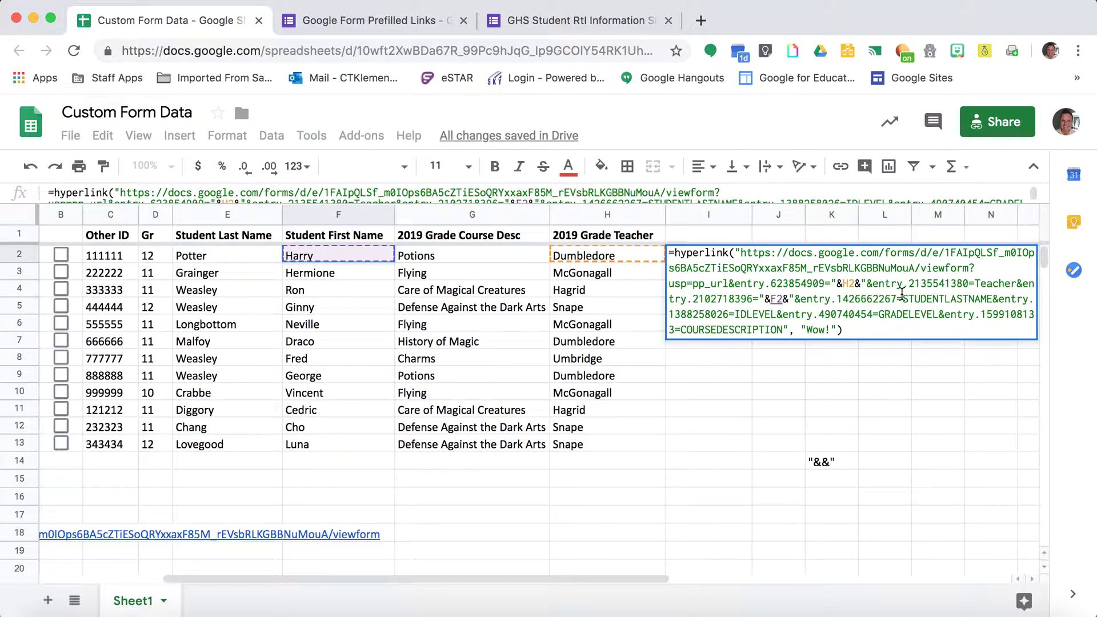
left_click_drag(902, 299, 992, 301)
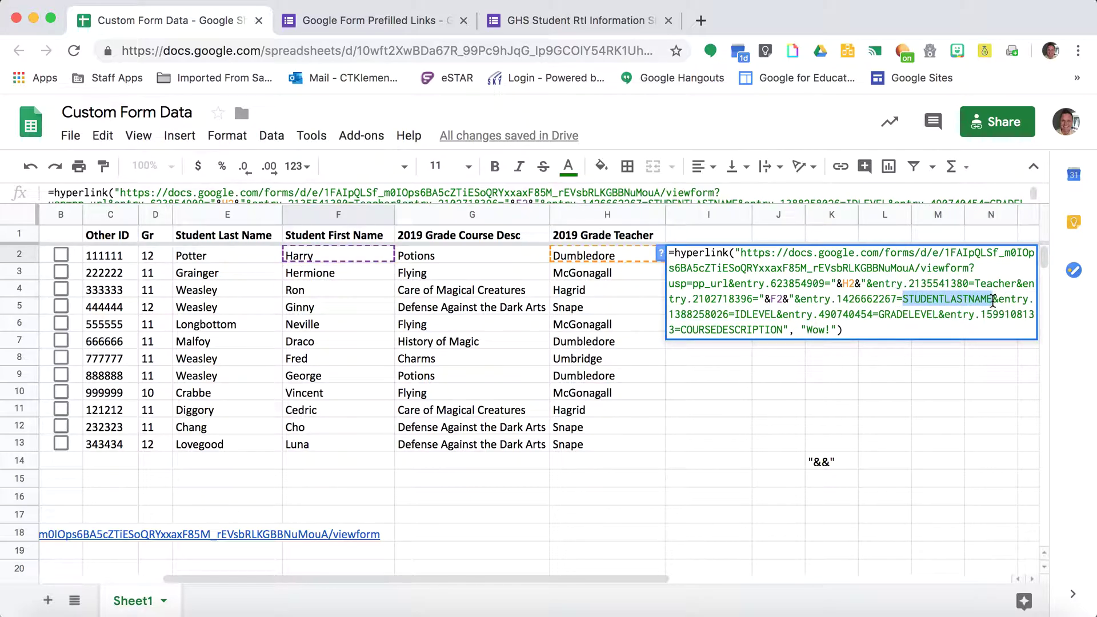
type("\"&&\"")
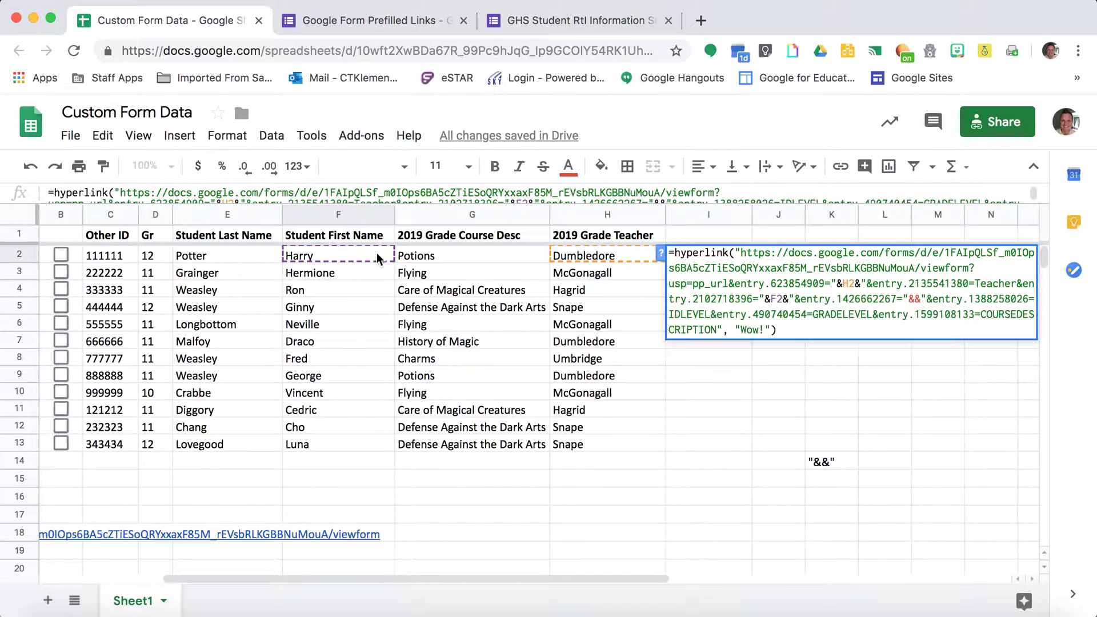
left_click(235, 260)
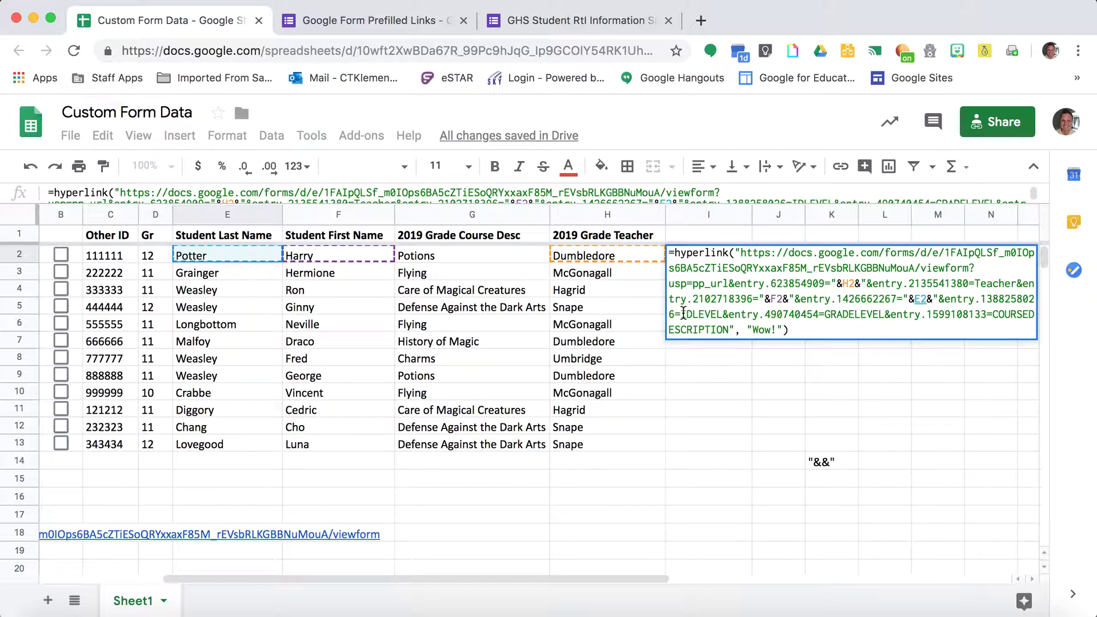
Replace IDLEVEL, GRADELEVEL and COURSEDESCRIPTION with references to C2, D2 and G2, and commit the formula
left_click_drag(684, 314, 721, 315)
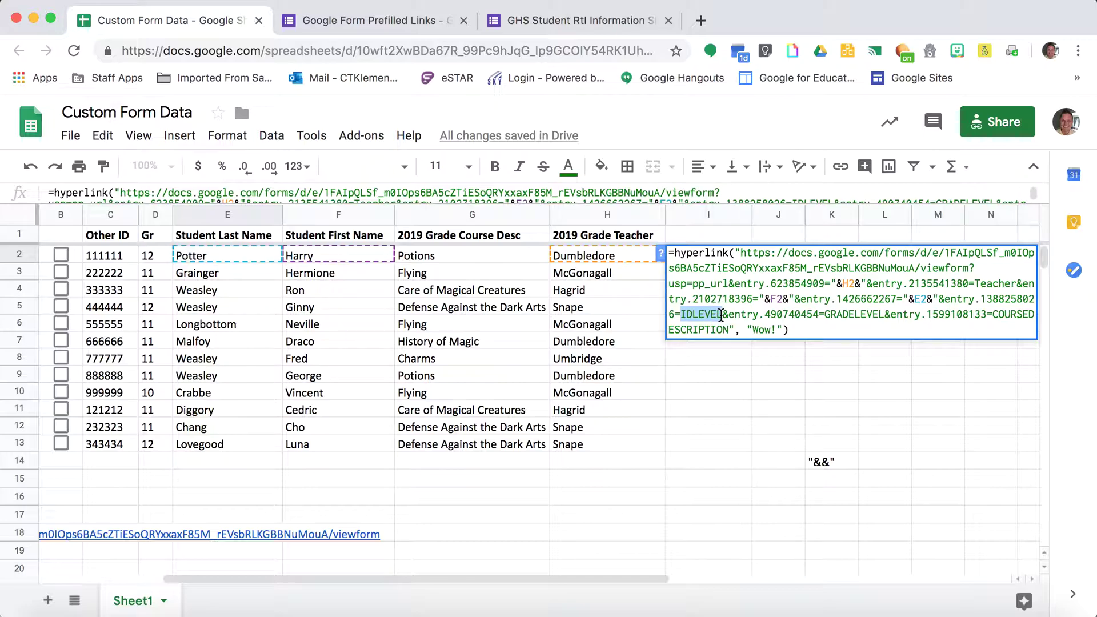
type("\"&&\"")
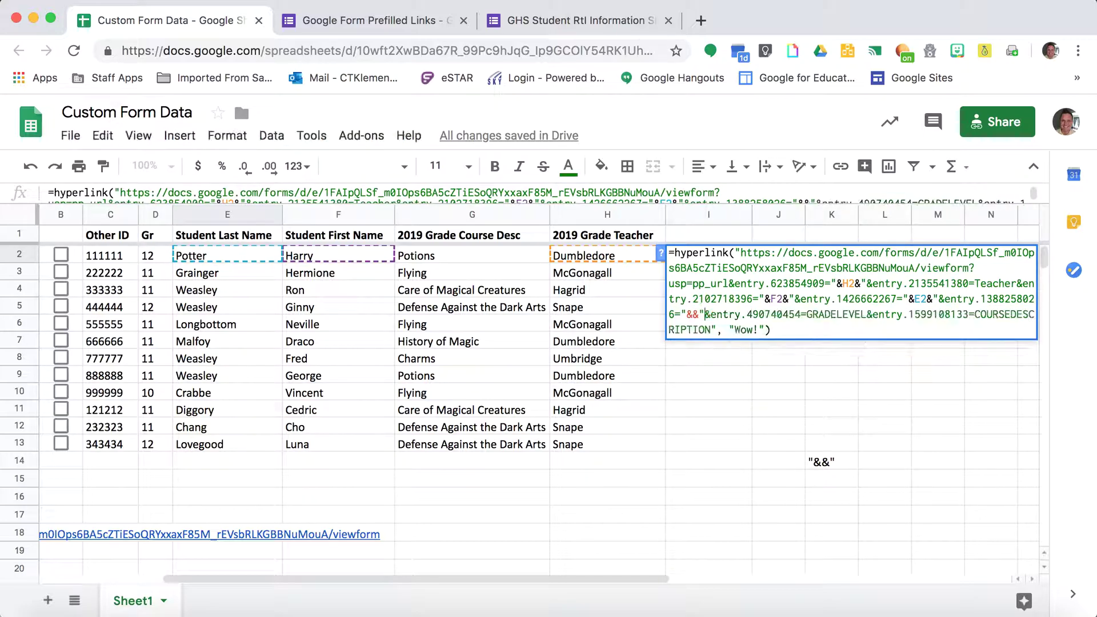
left_click(692, 314)
left_click(117, 257)
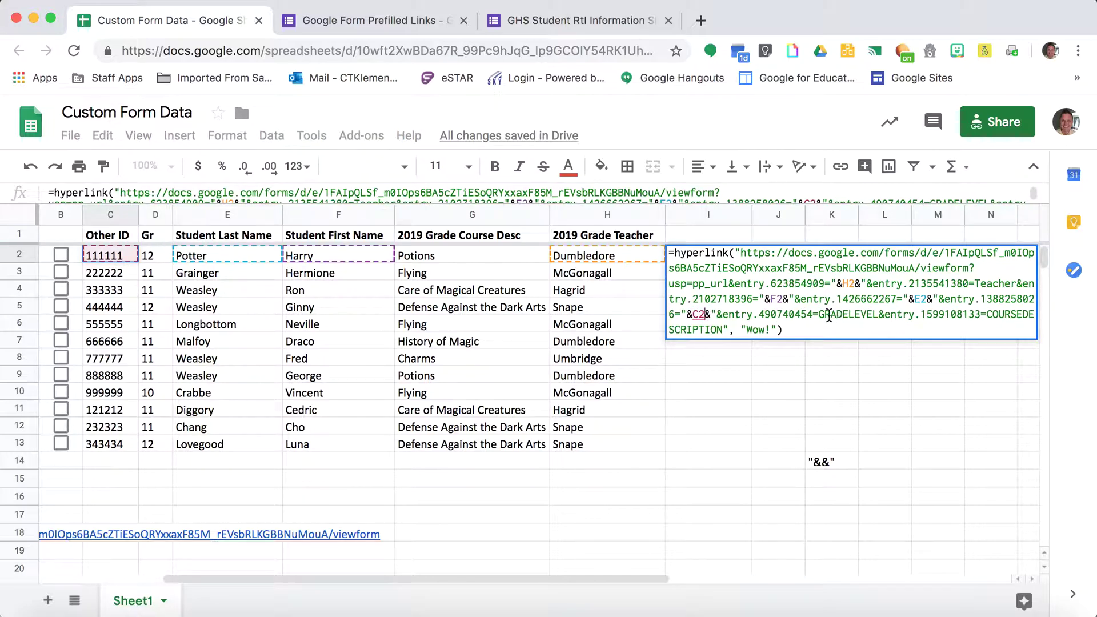
left_click_drag(818, 315, 880, 320)
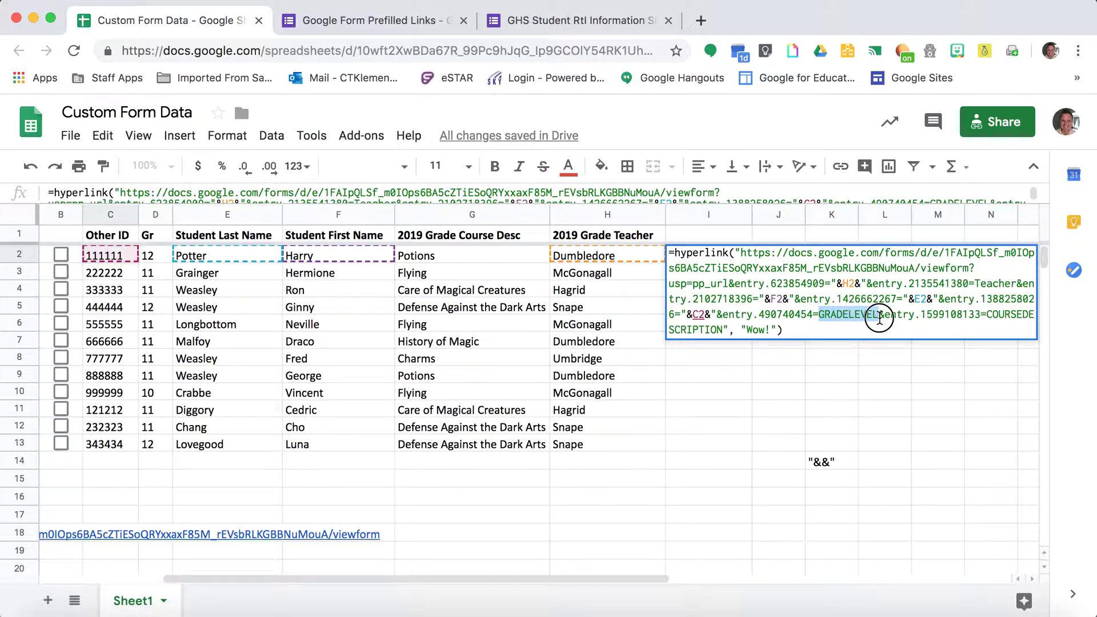
type("\"&&\"")
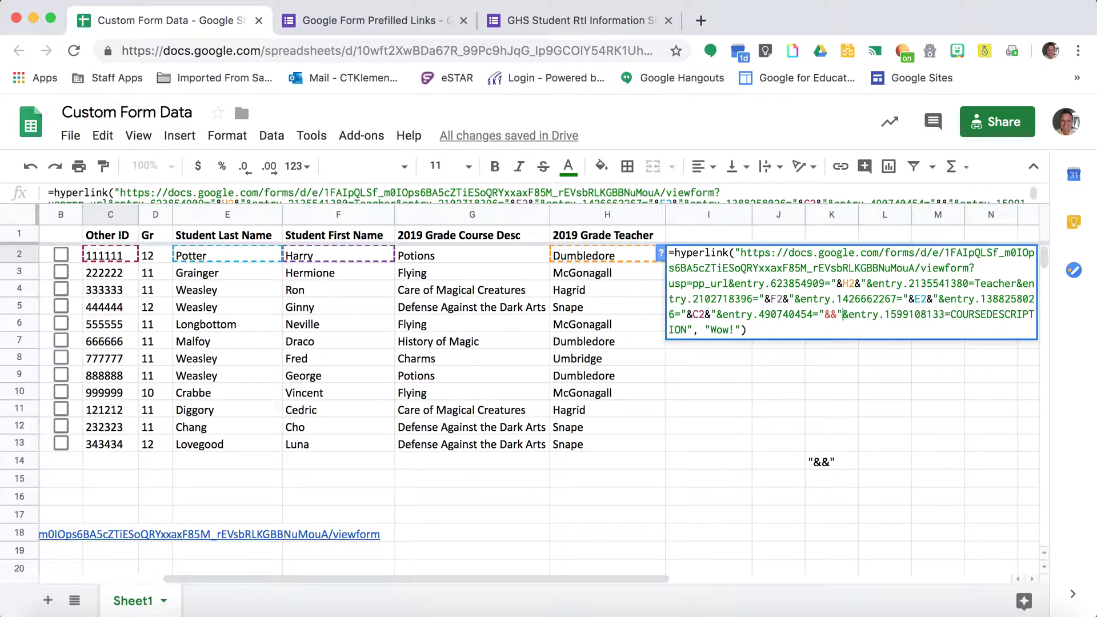
left_click(829, 314)
left_click(147, 259)
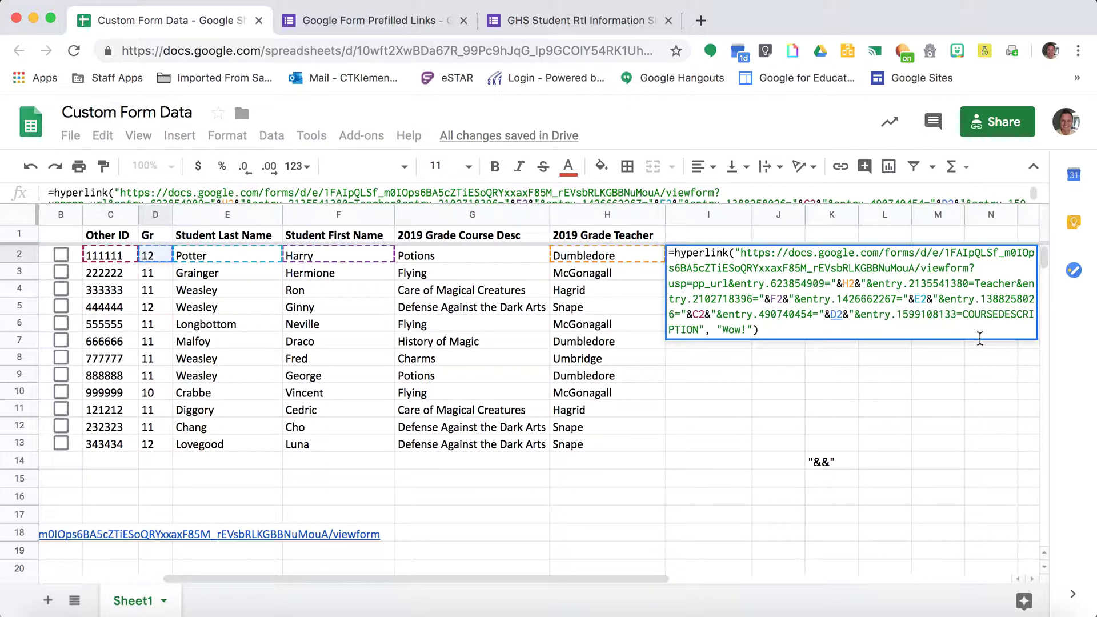
left_click_drag(963, 315, 698, 333)
type("\"&&")
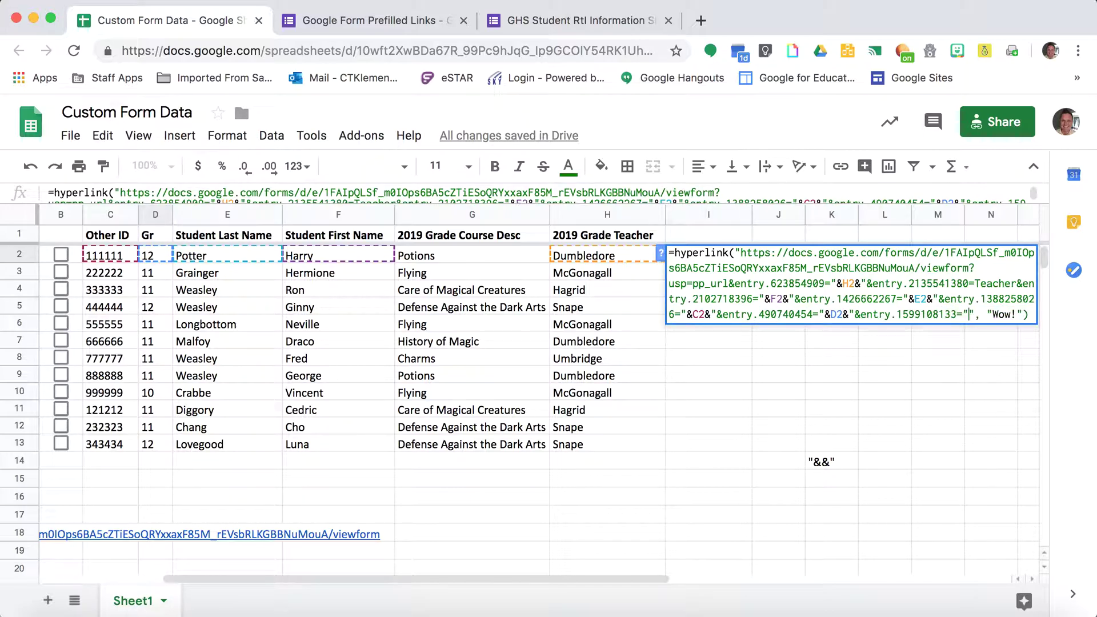
type("\"")
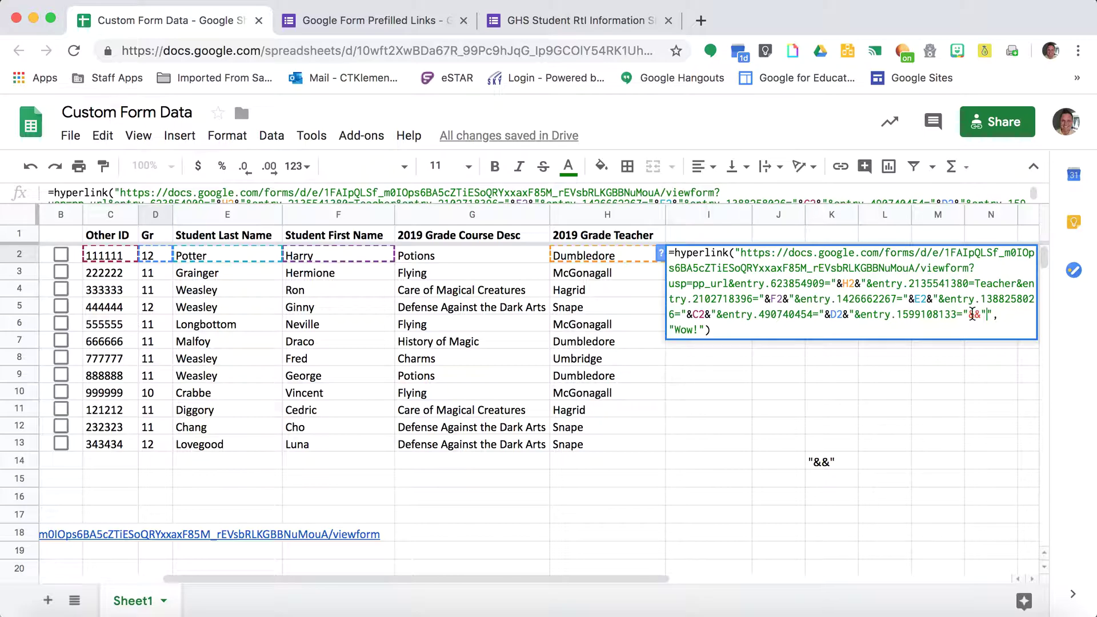
left_click(442, 264)
key("Return")
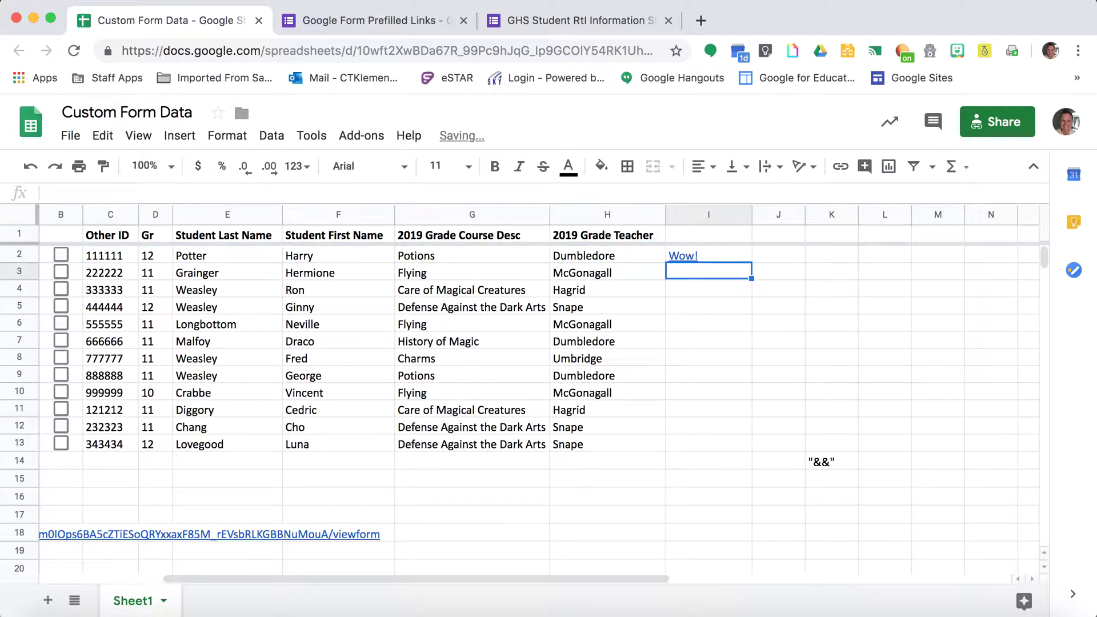
left_click(732, 255)
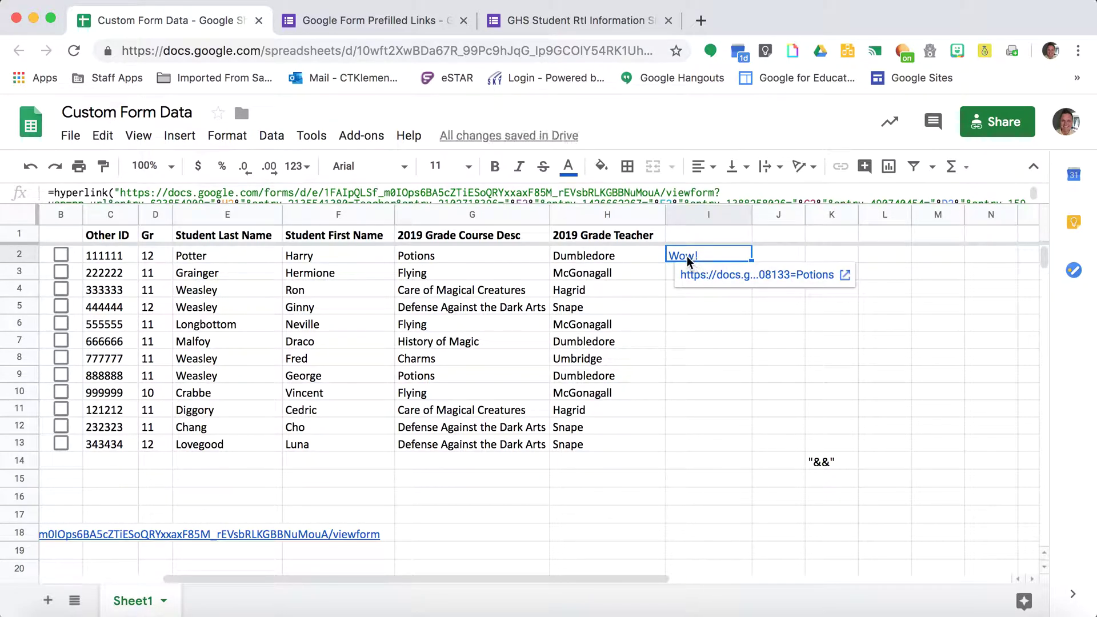
left_click(707, 280)
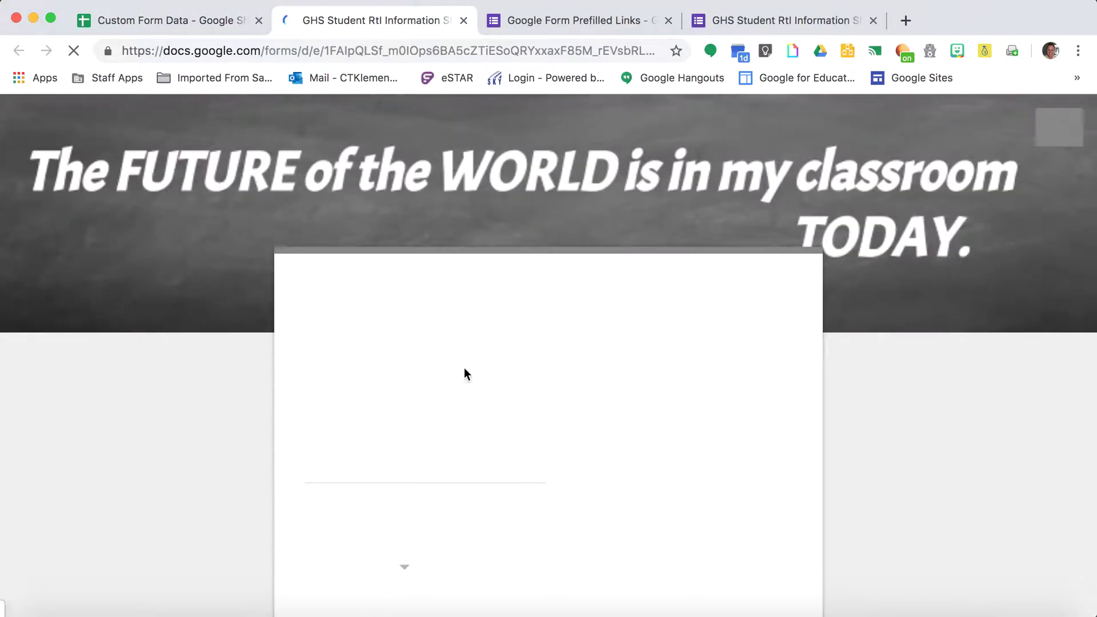
scroll(474, 409, "down", 1)
scroll(428, 400, "down", 1)
scroll(338, 428, "down", 4)
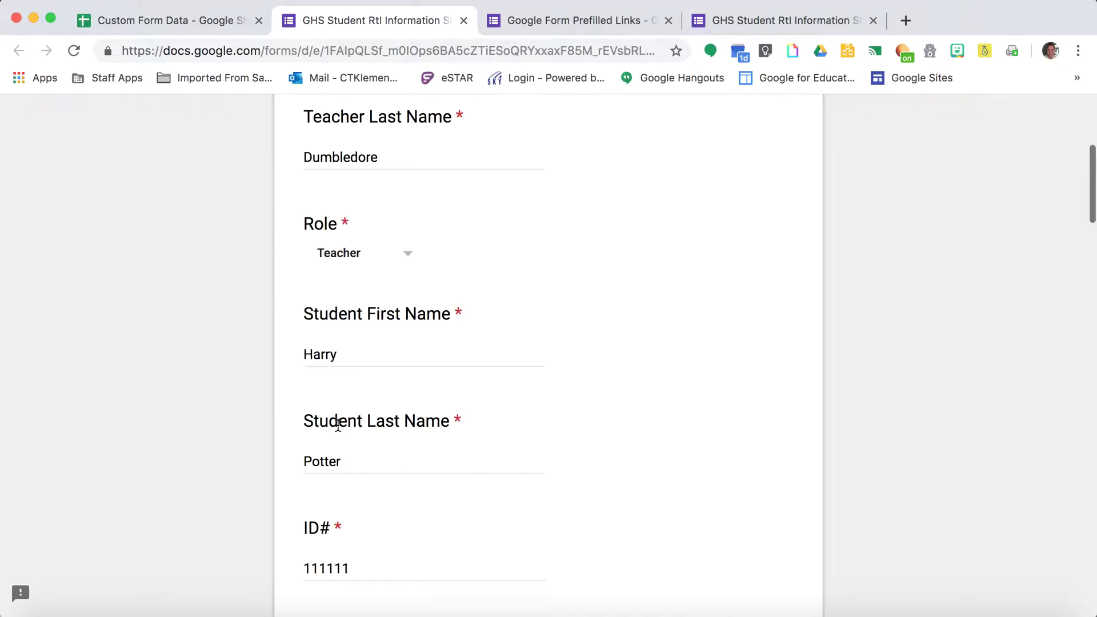
scroll(320, 560, "down", 6)
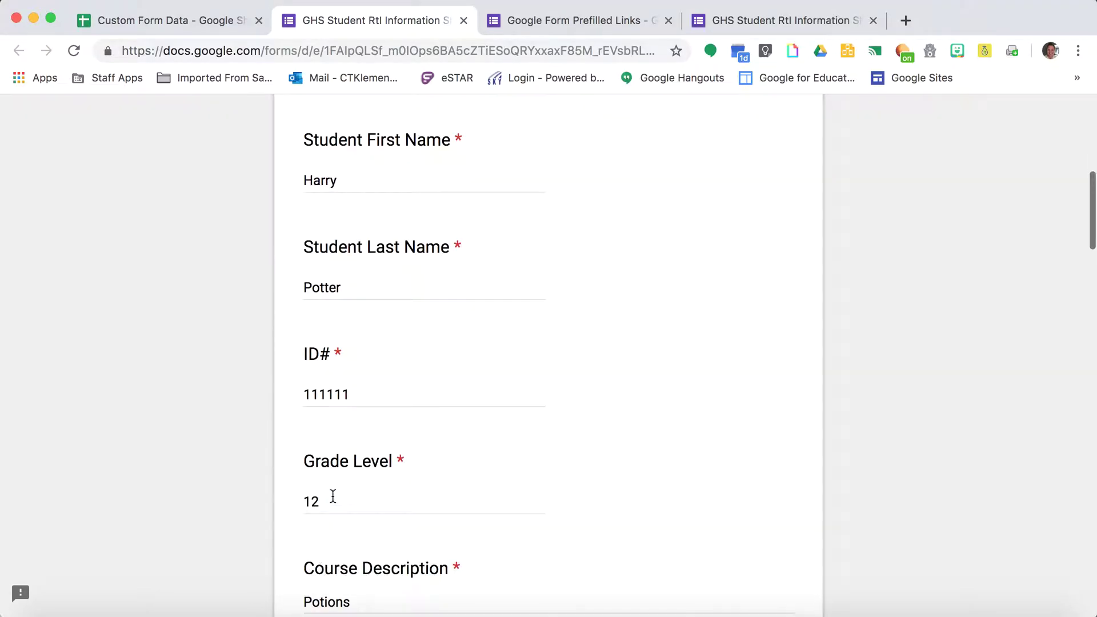
scroll(360, 428, "down", 7)
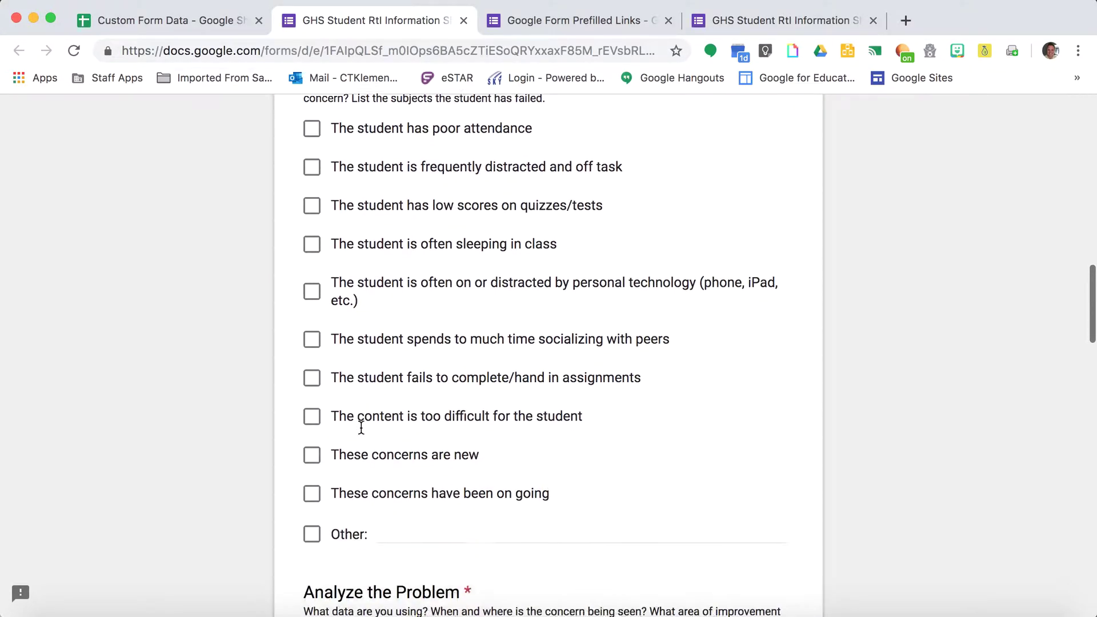
scroll(360, 426, "up", 1)
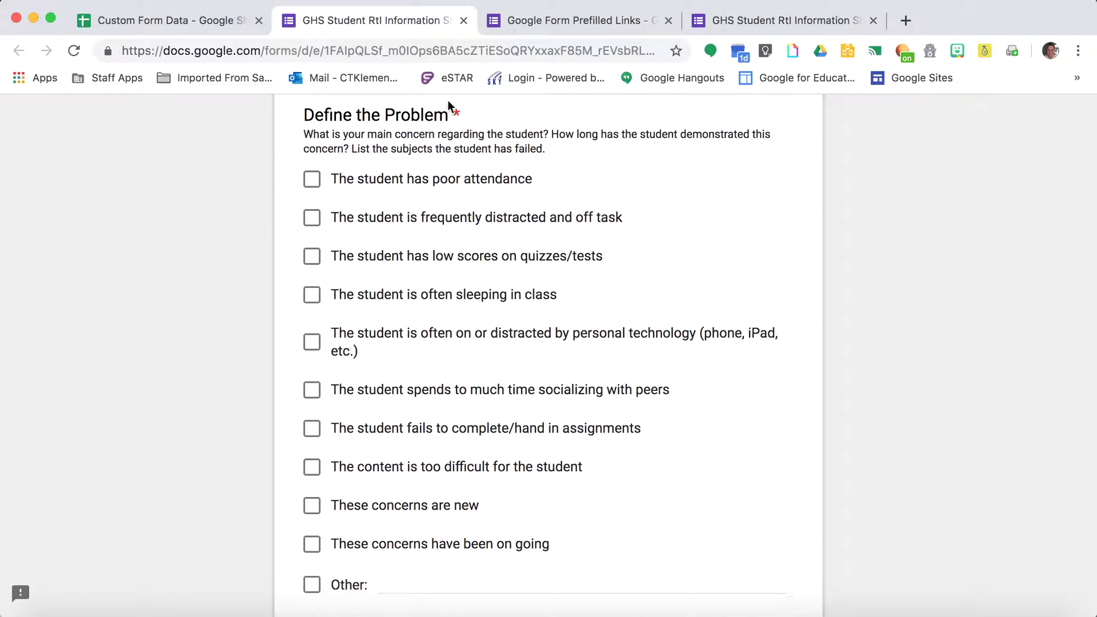
Change I2's link label from Wow! to 'Click here for prefilled link'
left_click(462, 21)
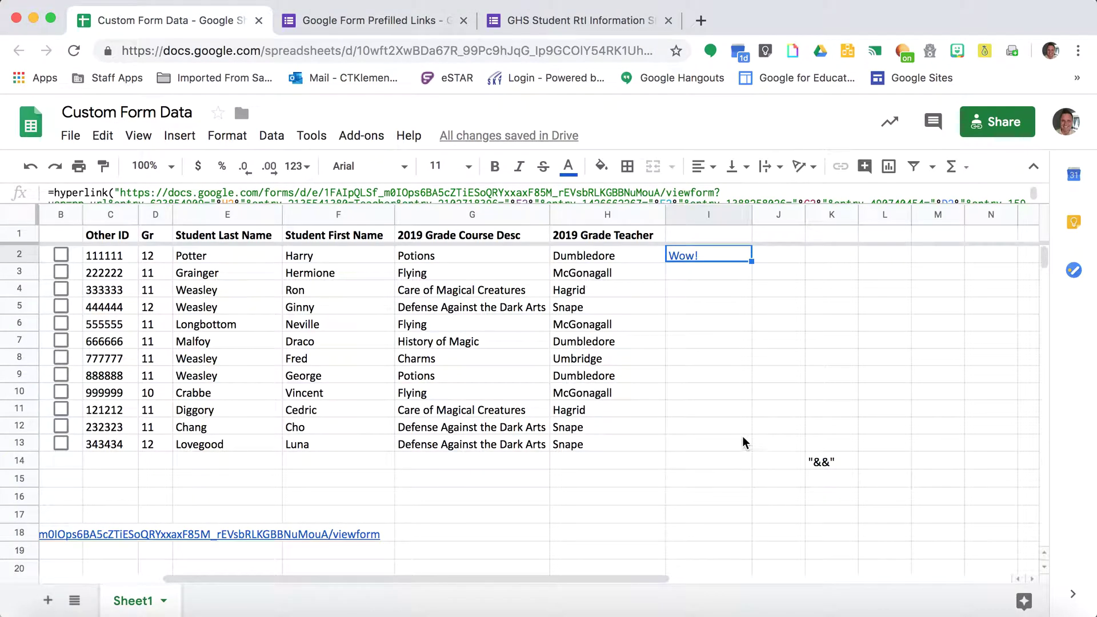
left_click(748, 259)
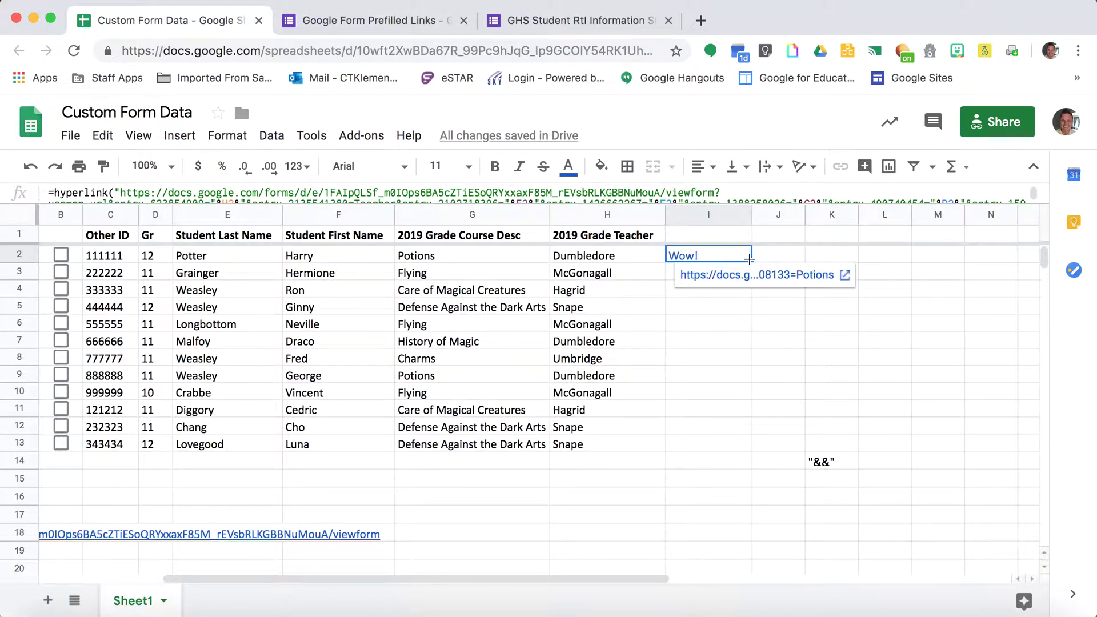
double_click(712, 256)
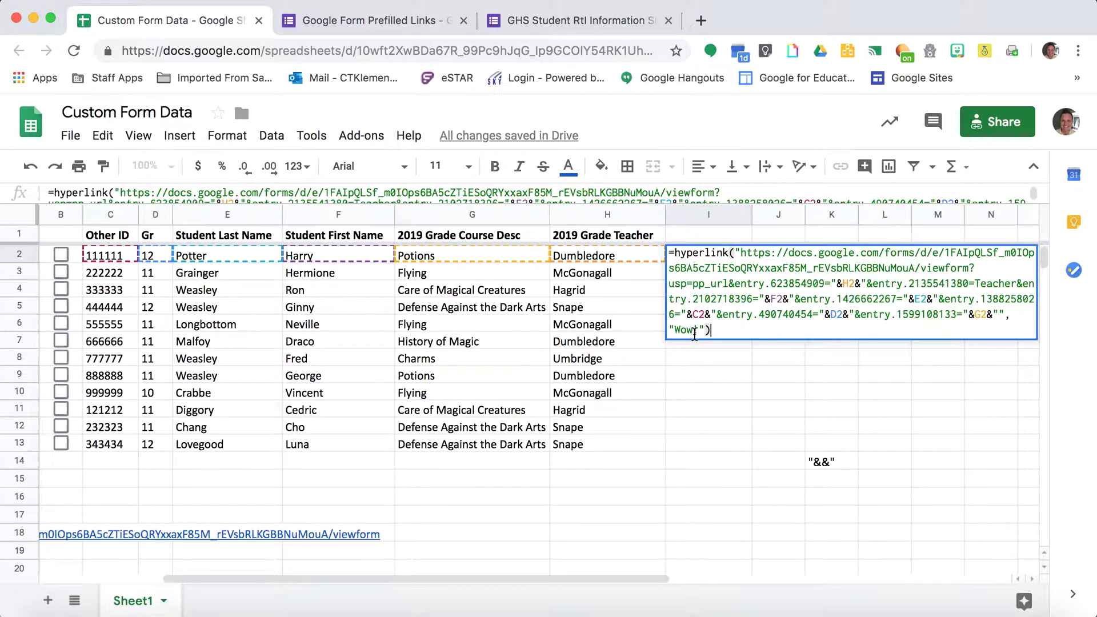
left_click_drag(696, 333, 677, 333)
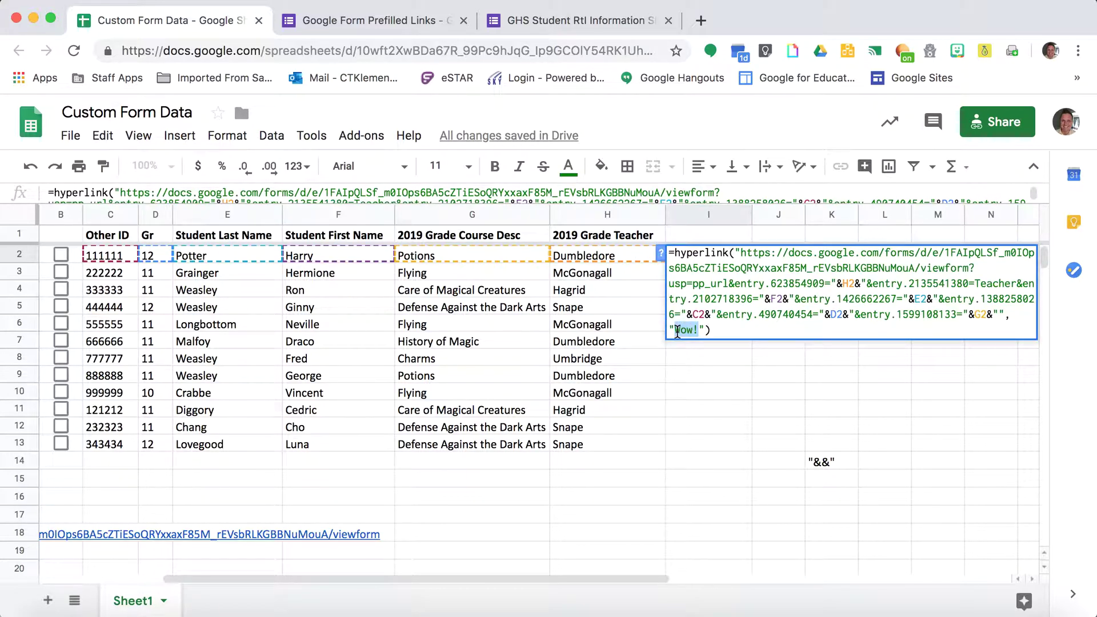
type("Click her")
type("e for prefil")
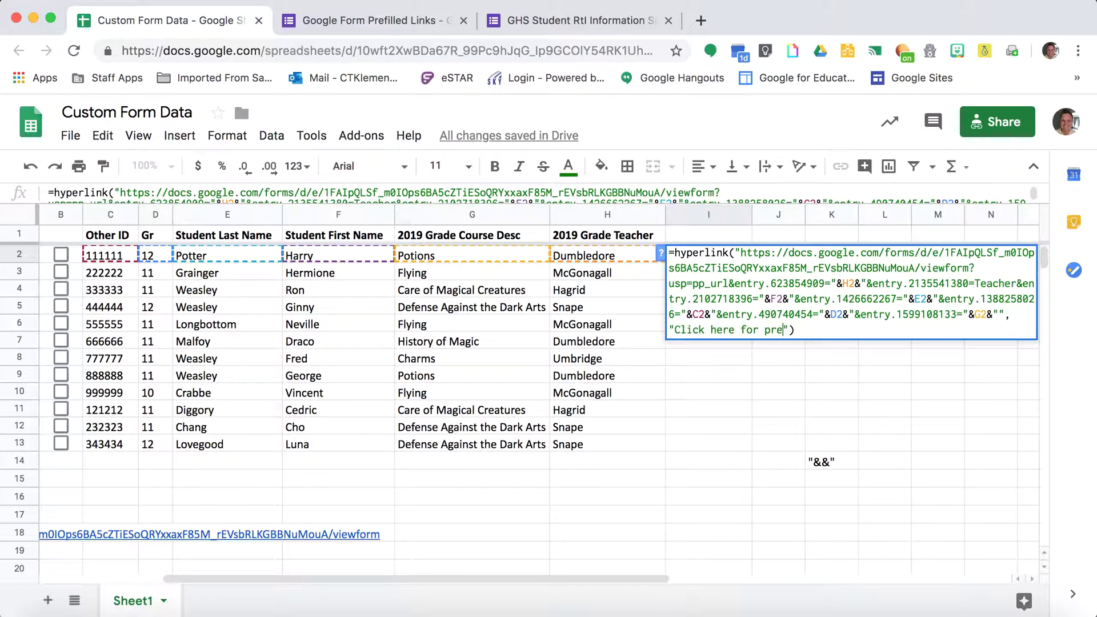
type("led link")
key("Return")
Fill the I2 link formula down through I13
left_click(737, 255)
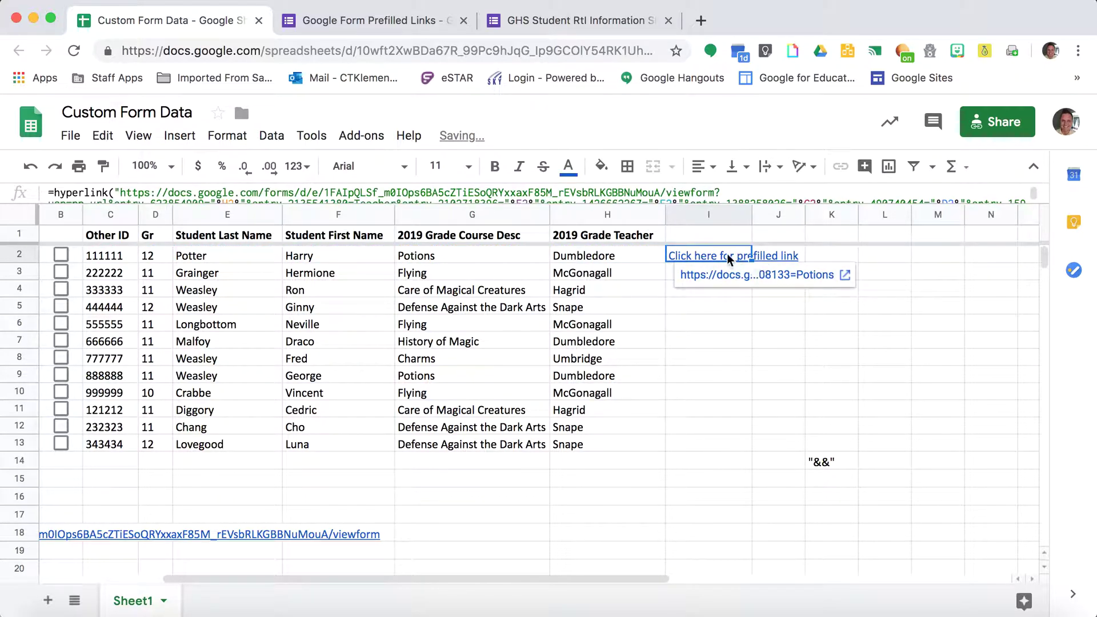
left_click_drag(749, 260, 744, 441)
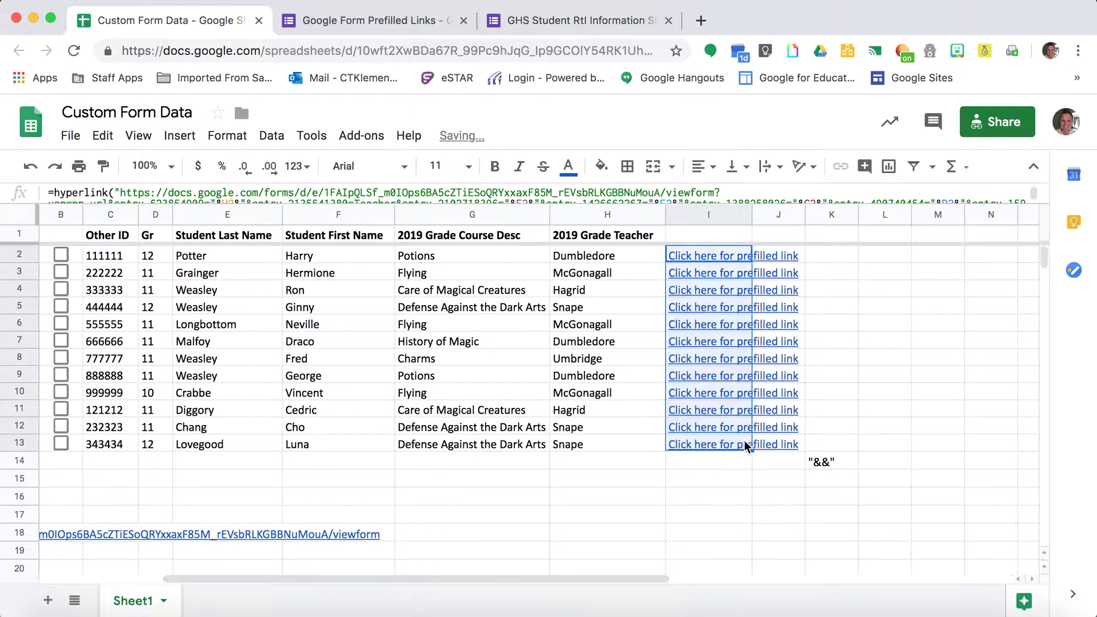
mouse_move(722, 271)
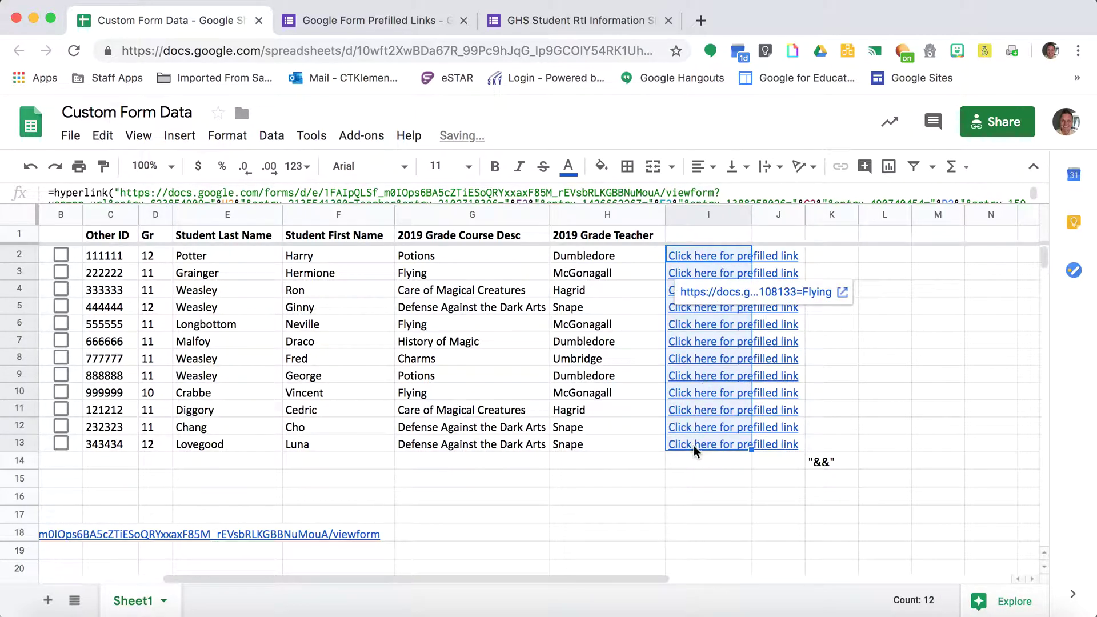
mouse_move(694, 446)
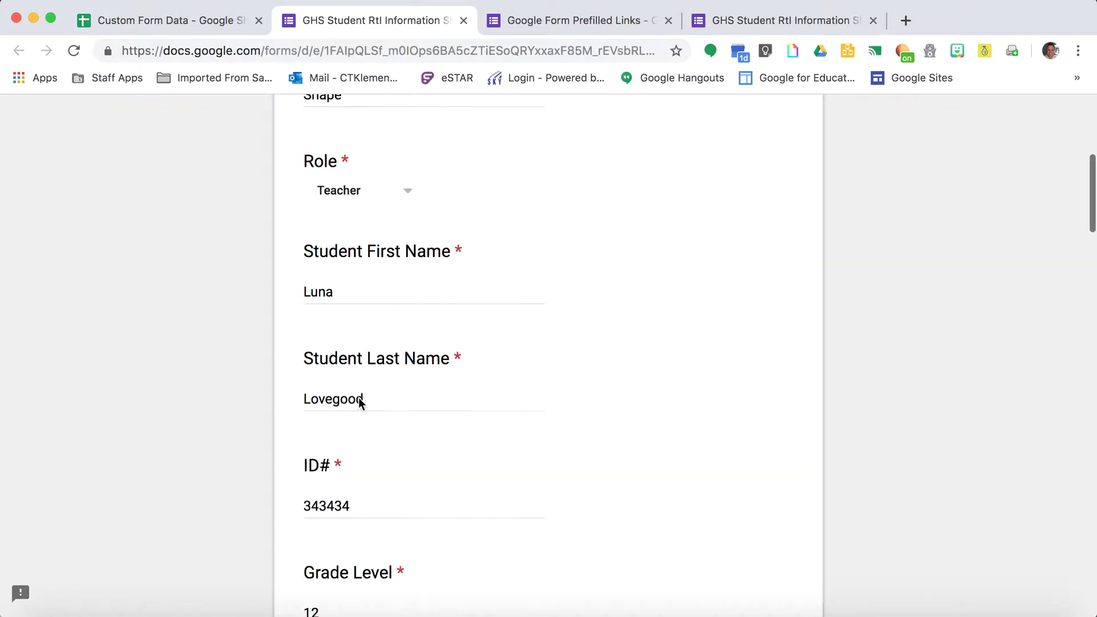
scroll(338, 462, "down", 9)
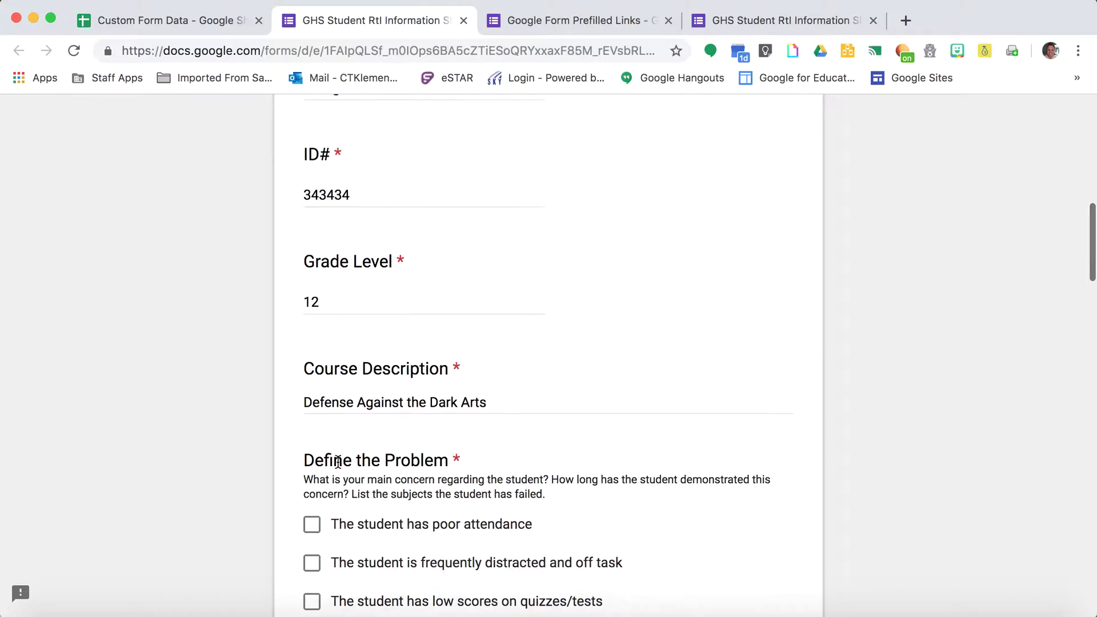
In the last student's form, tick poor attendance, sleeping in class and personal technology concerns
scroll(426, 245, "down", 3)
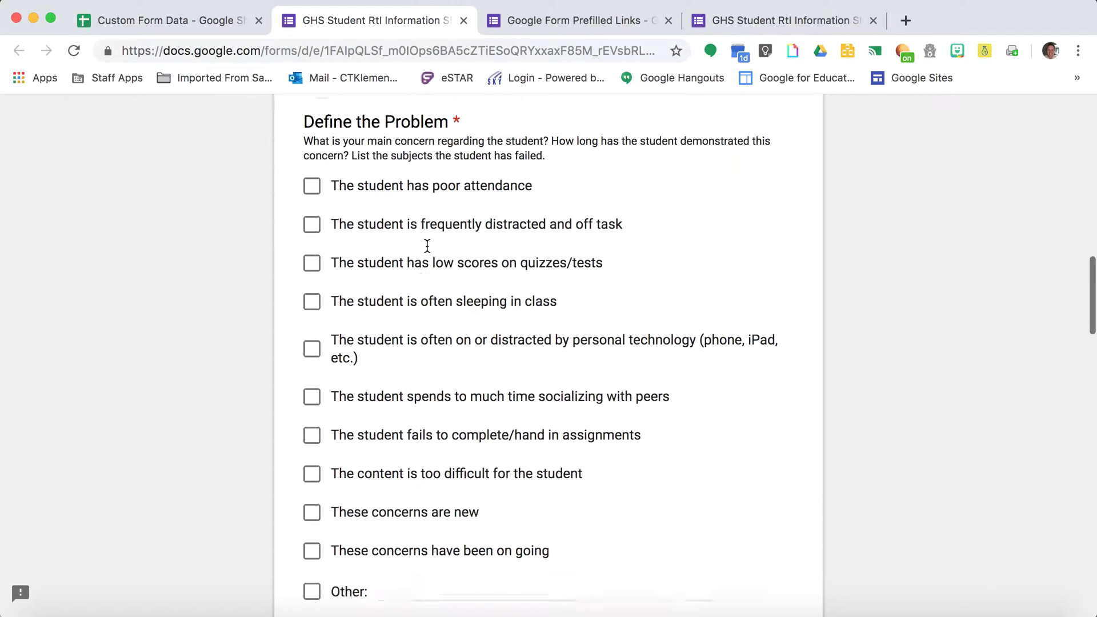
left_click(312, 146)
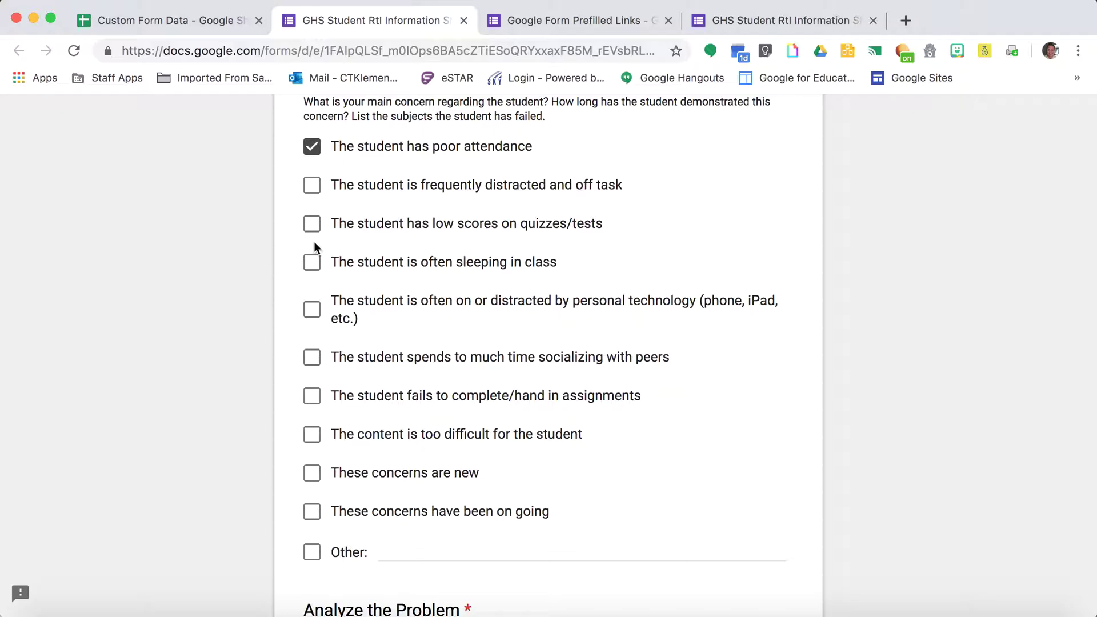
left_click(312, 263)
left_click(312, 318)
scroll(373, 427, "down", 15)
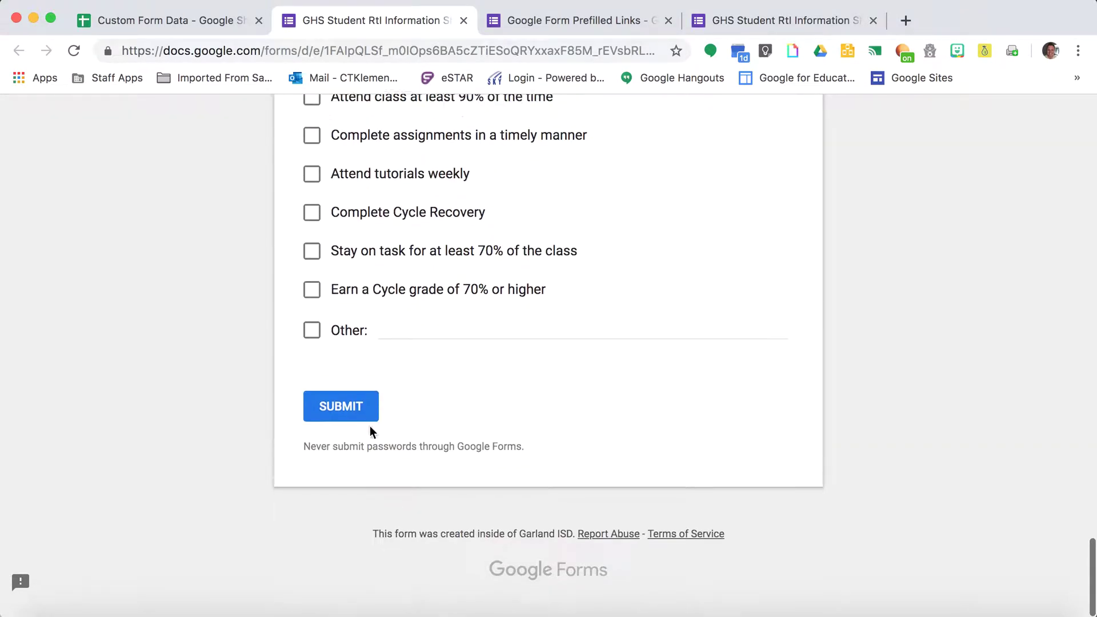
scroll(394, 330, "up", 20)
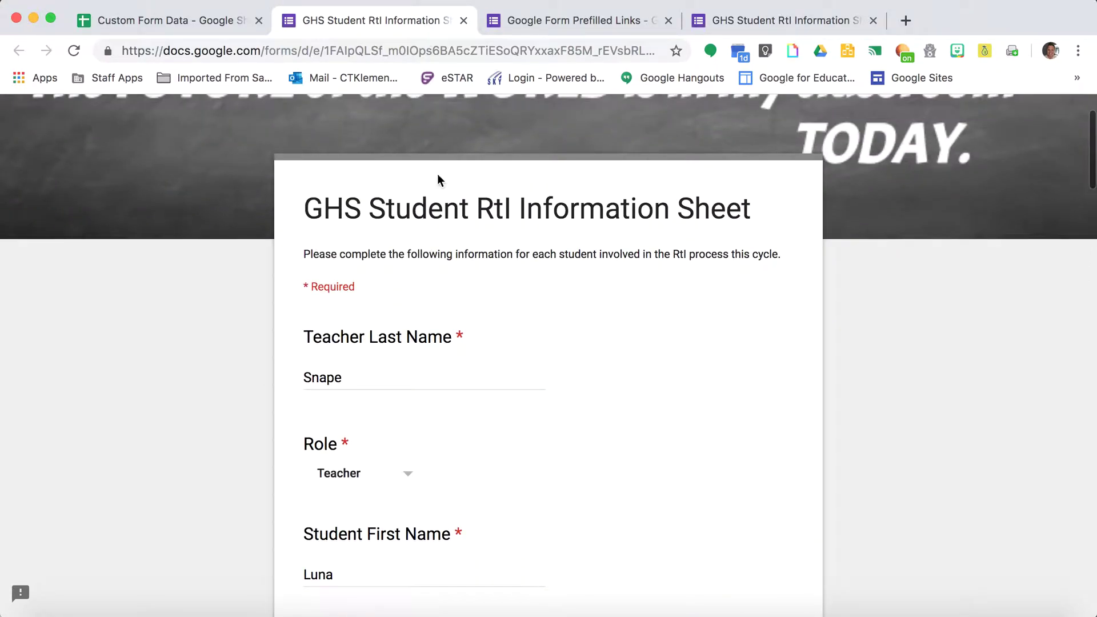
Close the last student's prefilled form tab without submitting, confirming Leave to return to the sheet
left_click(465, 20)
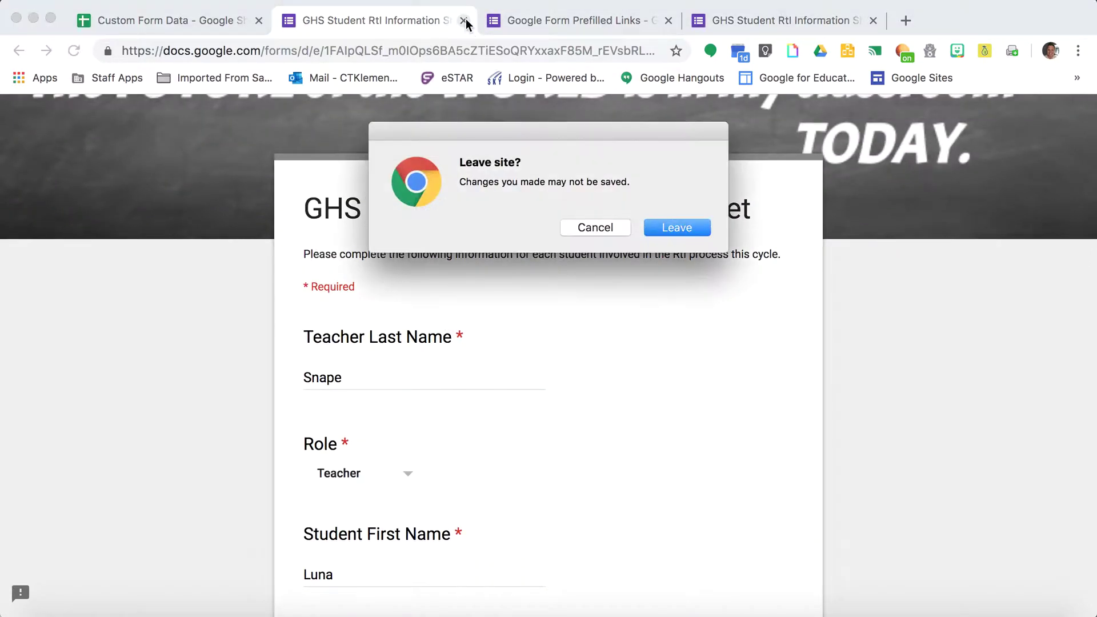
left_click(700, 234)
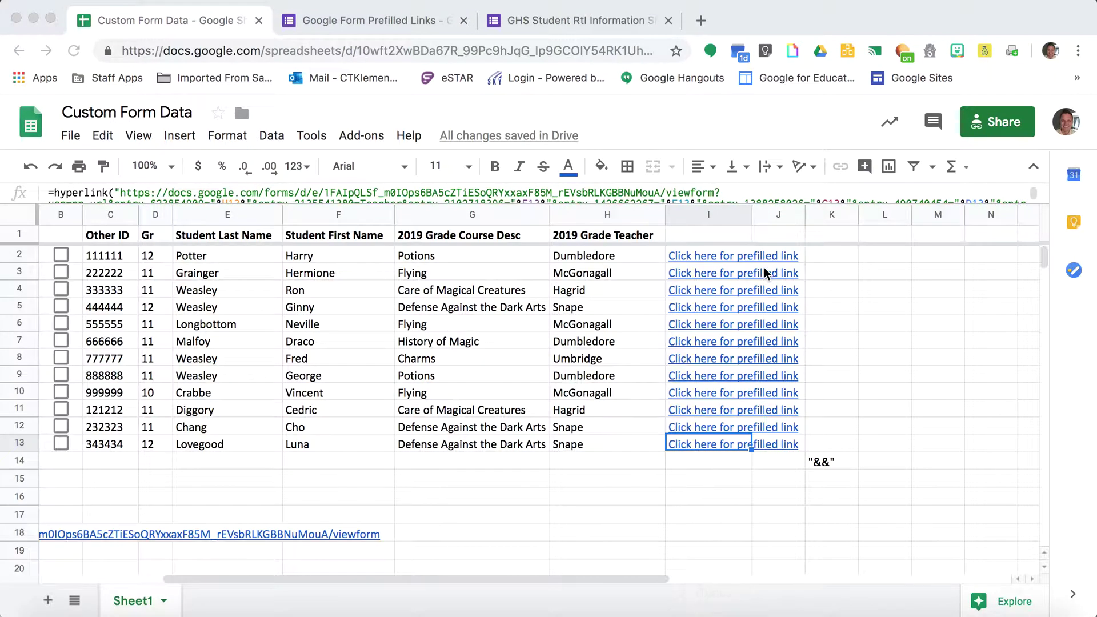